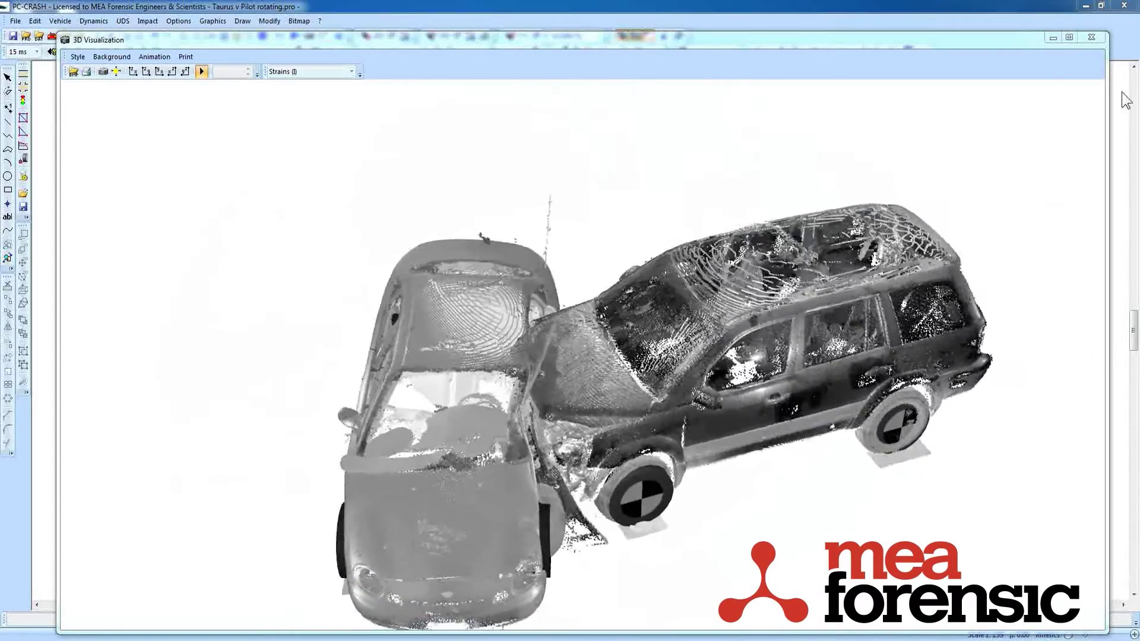
Close the 3D view, open Taurus v Pilot.pro without saving, and bring up the Point Clouds folder.
{"action": "left_click", "coordinate": [1090, 36]}
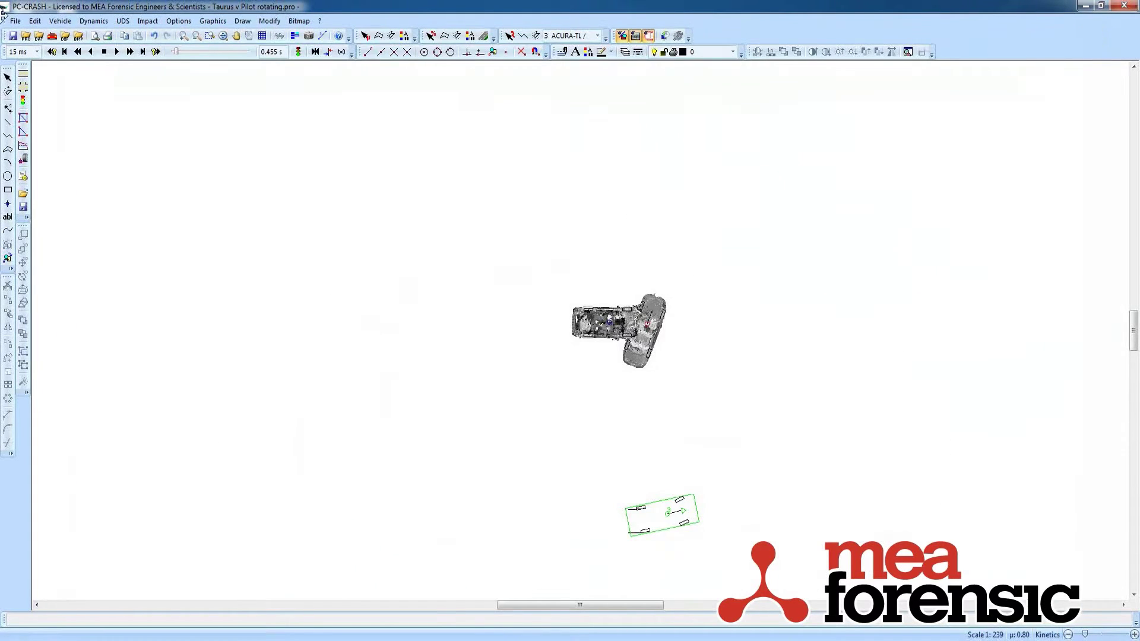
{"action": "left_click", "coordinate": [15, 21]}
{"action": "left_click", "coordinate": [78, 229]}
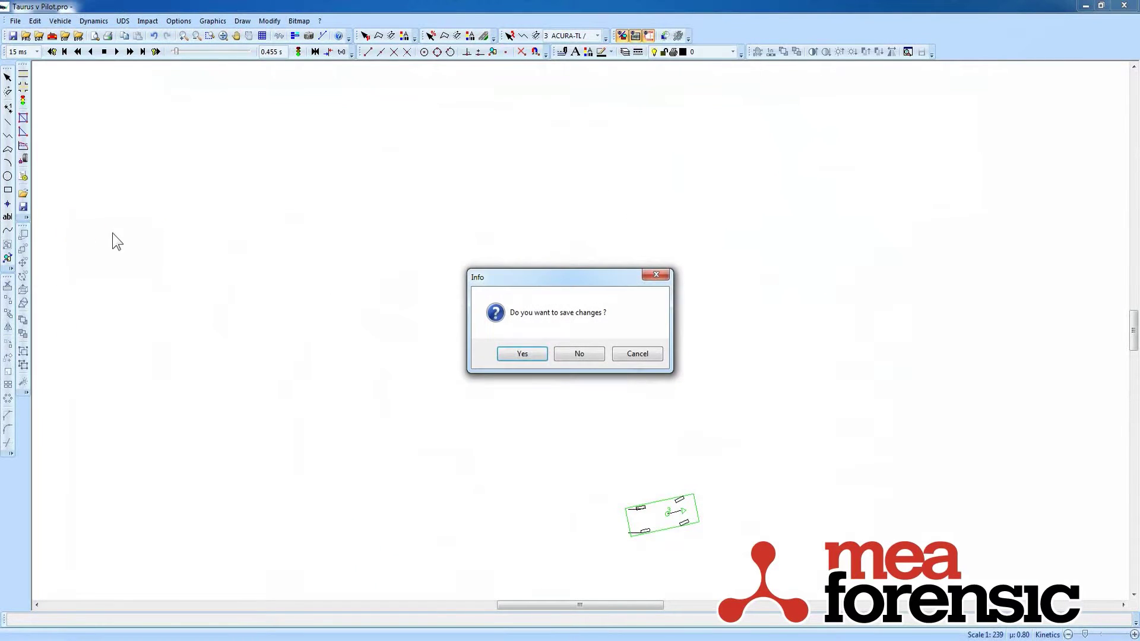
{"action": "left_click", "coordinate": [593, 356]}
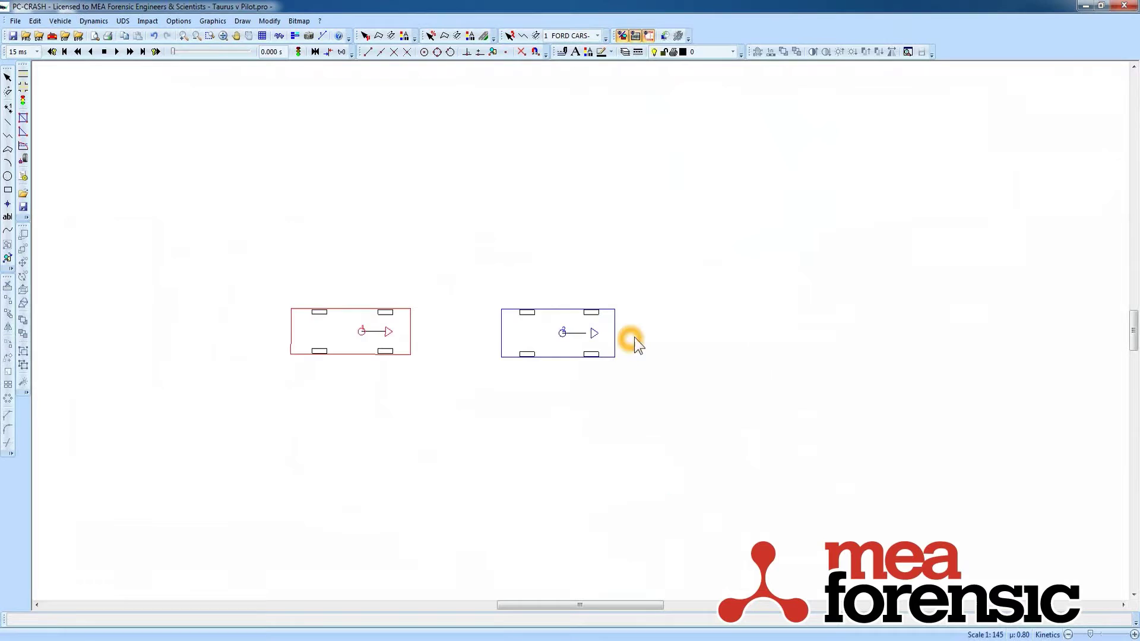
{"action": "left_click", "coordinate": [376, 332]}
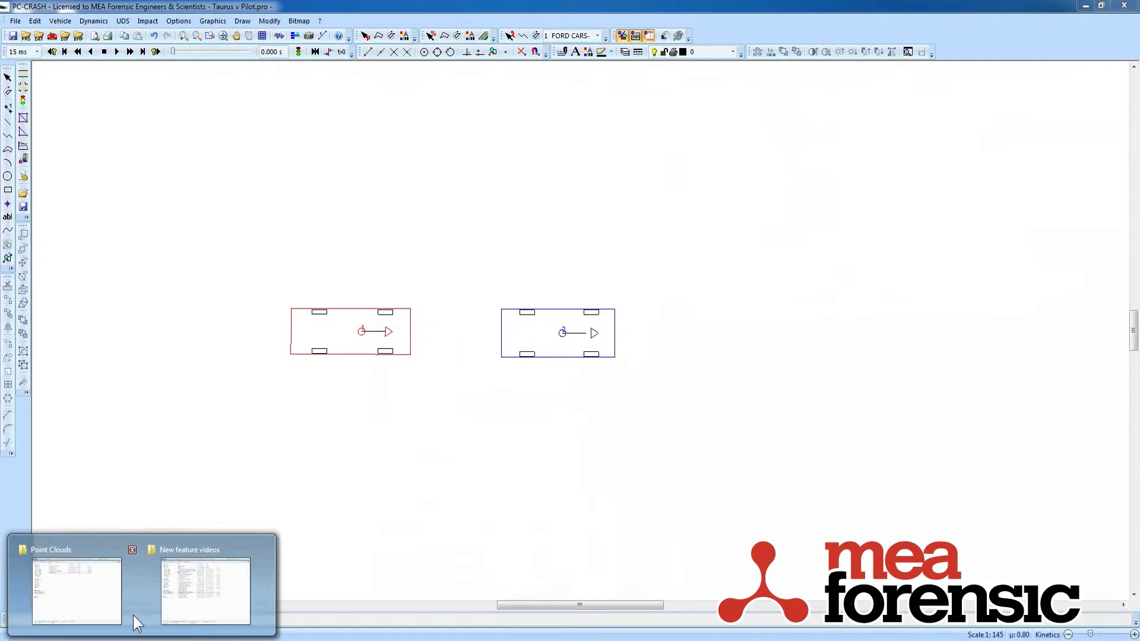
Drop Taurusx4y4.xyz from the Point Clouds folder onto the red vehicle.
{"action": "left_click", "coordinate": [82, 587]}
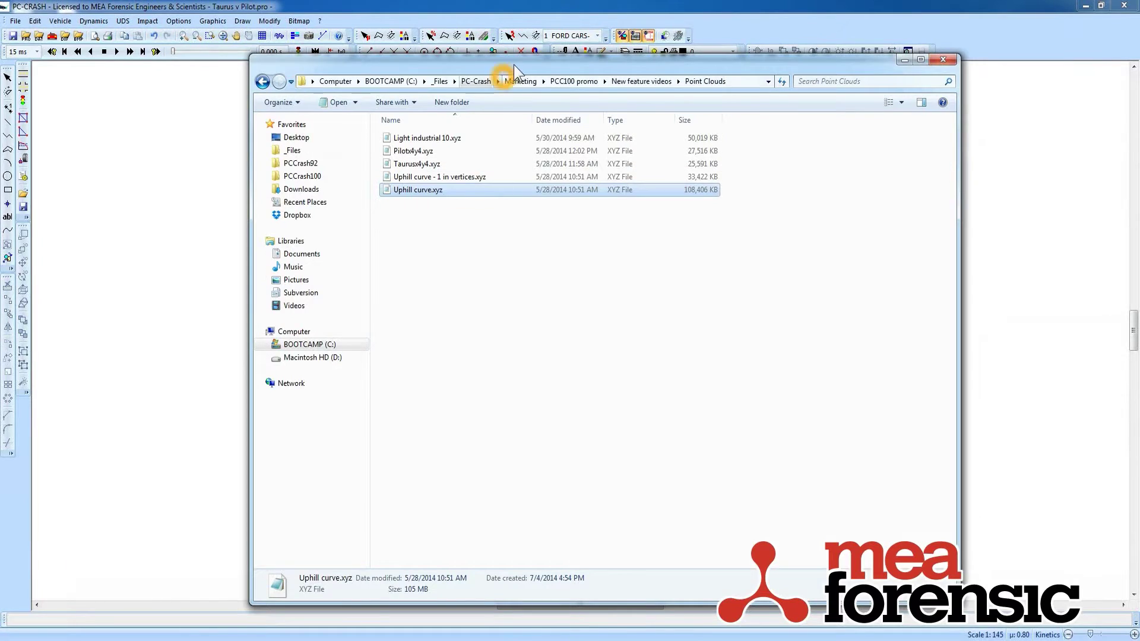
{"action": "left_click_drag", "start_coordinate": [514, 65], "coordinate": [700, 91]}
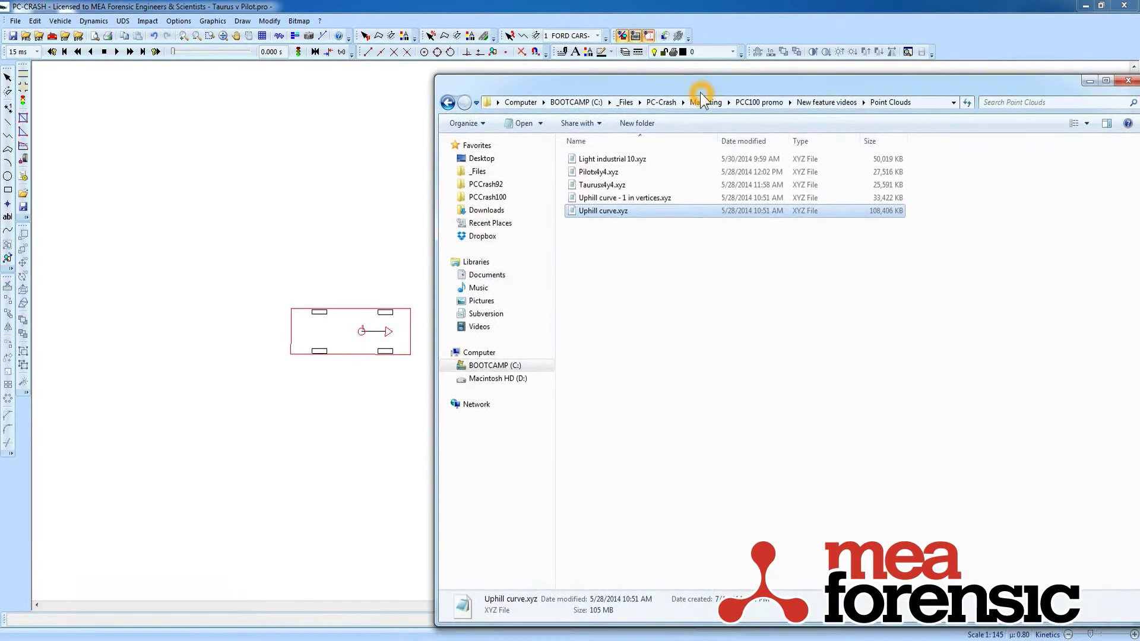
{"action": "left_click", "coordinate": [602, 187]}
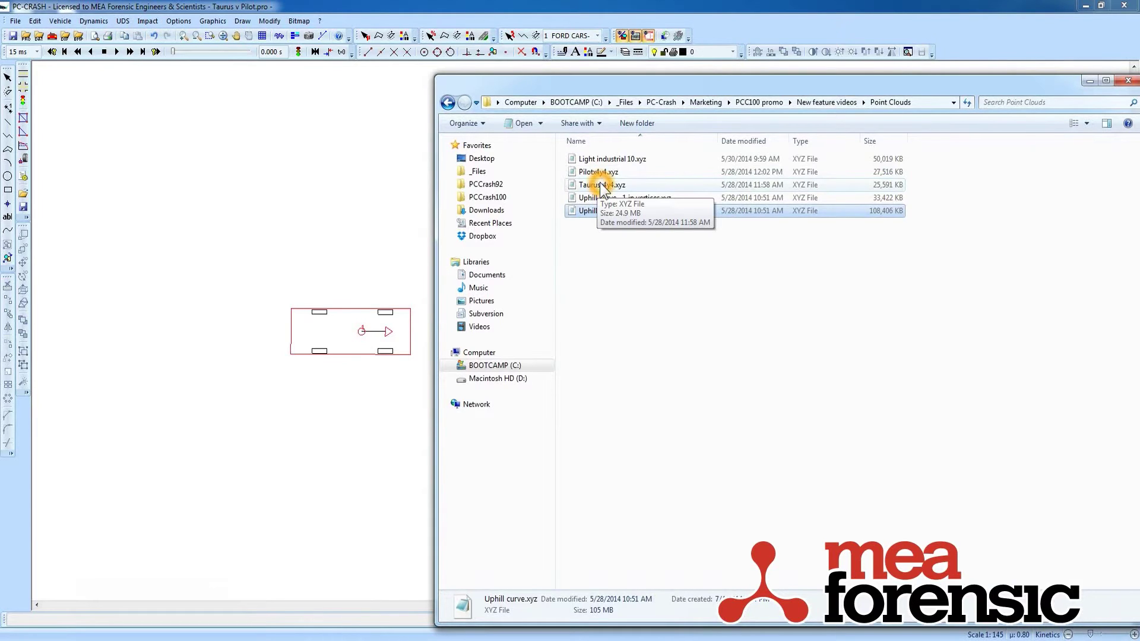
{"action": "left_click_drag", "start_coordinate": [602, 188], "coordinate": [364, 335]}
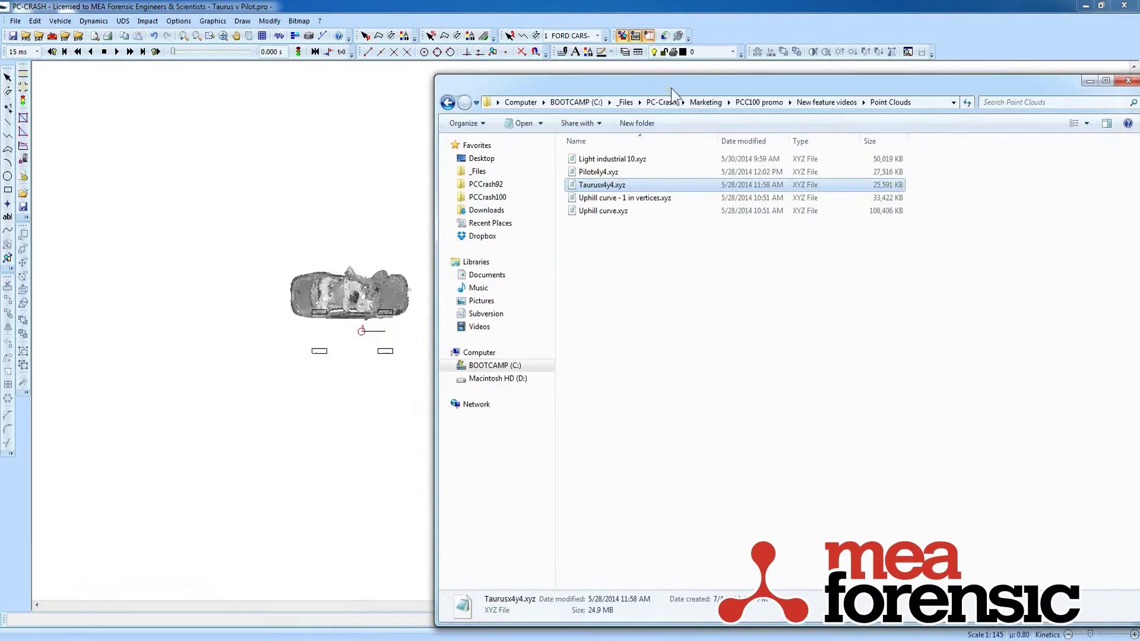
Drop Pilotx4y4.xyz onto the blue vehicle.
{"action": "left_click_drag", "start_coordinate": [671, 88], "coordinate": [871, 79]}
{"action": "left_click_drag", "start_coordinate": [798, 164], "coordinate": [567, 335]}
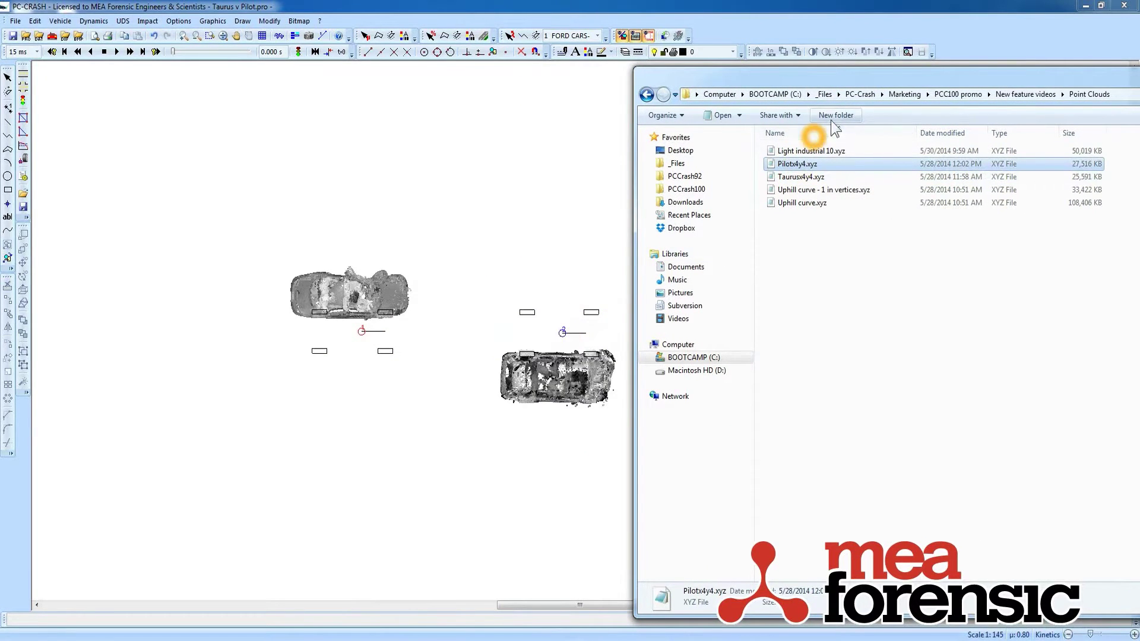
{"action": "left_click_drag", "start_coordinate": [865, 83], "coordinate": [535, 81]}
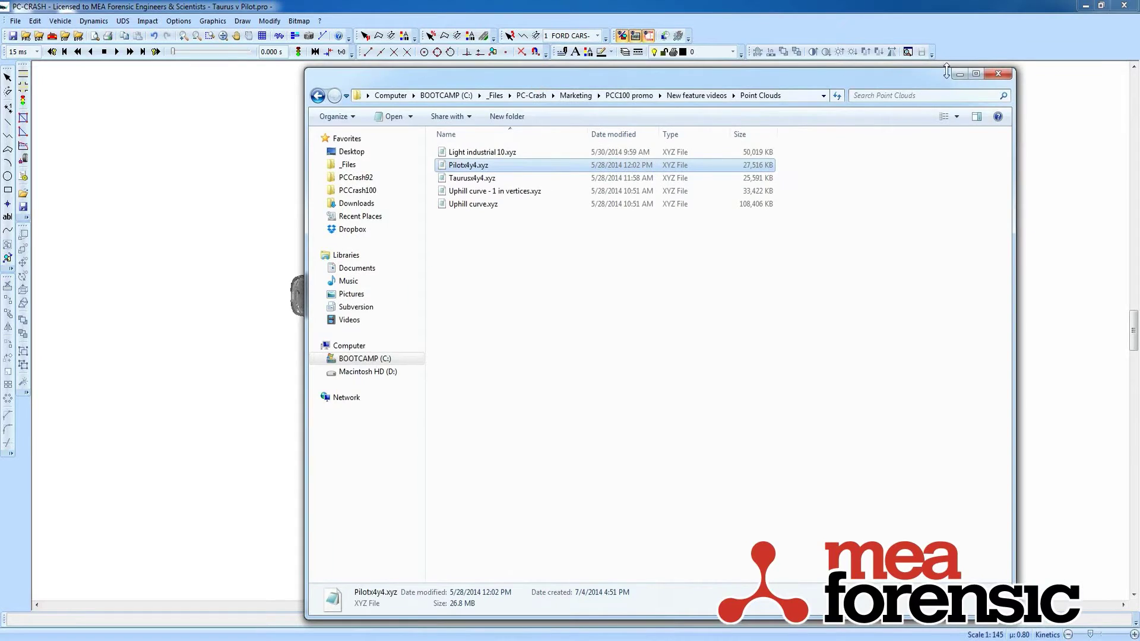
Edit the Ford's Vehicle DXF drawing, moving and scaling the Taurus point cloud to its outline.
{"action": "left_click", "coordinate": [959, 74]}
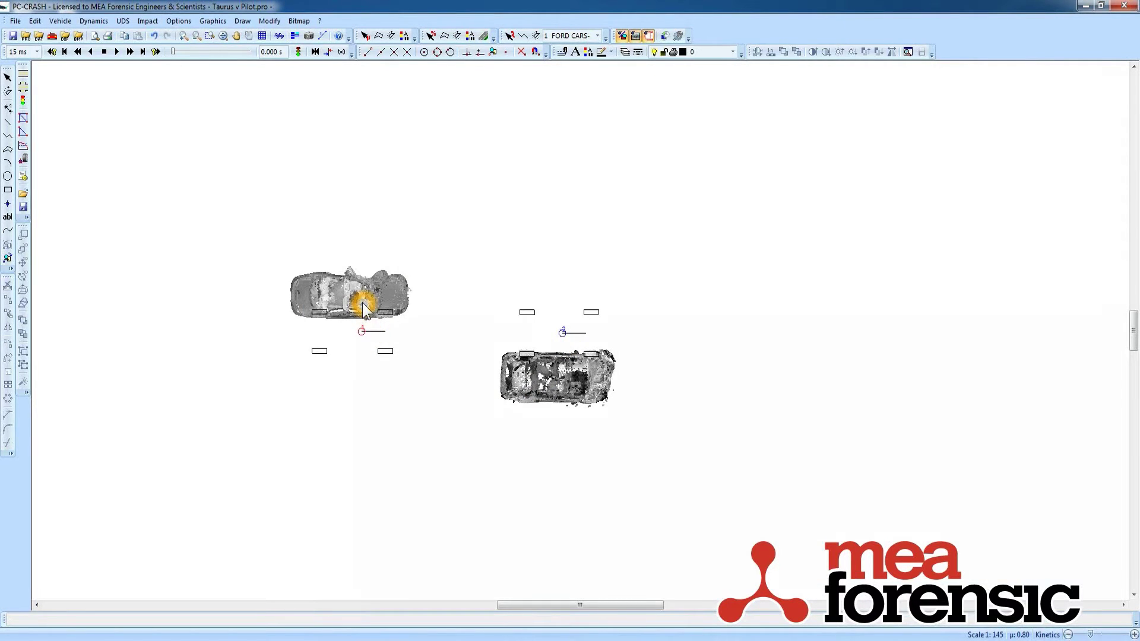
{"action": "scroll", "coordinate": [291, 316], "scroll_direction": "up", "scroll_amount": 2}
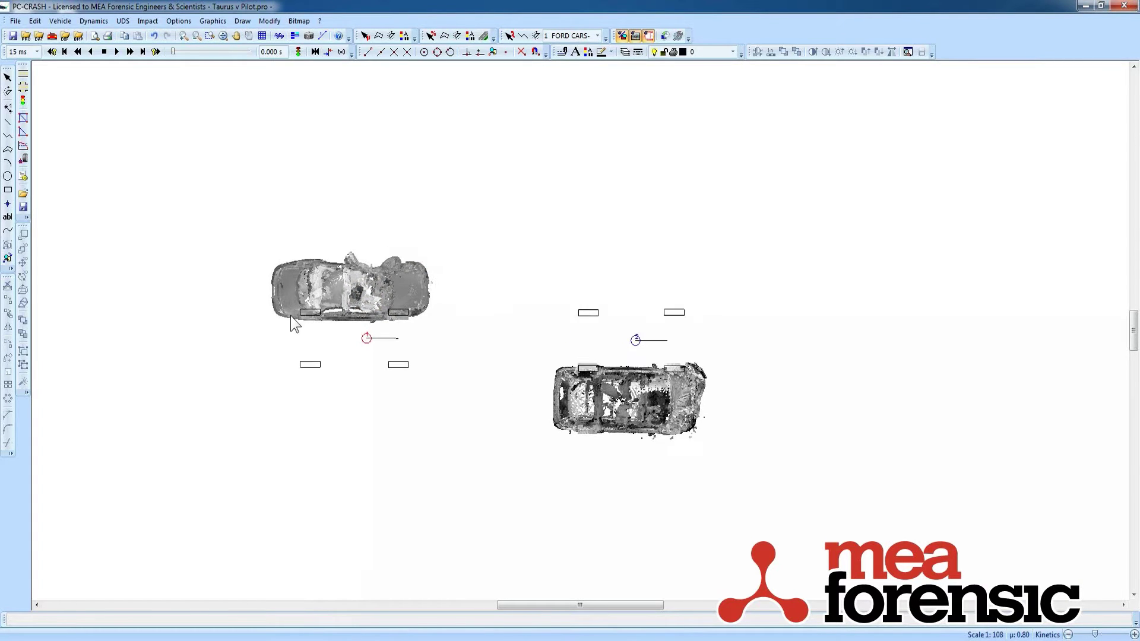
{"action": "scroll", "coordinate": [276, 342], "scroll_direction": "up", "scroll_amount": 2}
{"action": "scroll", "coordinate": [277, 341], "scroll_direction": "up", "scroll_amount": 1}
{"action": "double_click", "coordinate": [275, 357]}
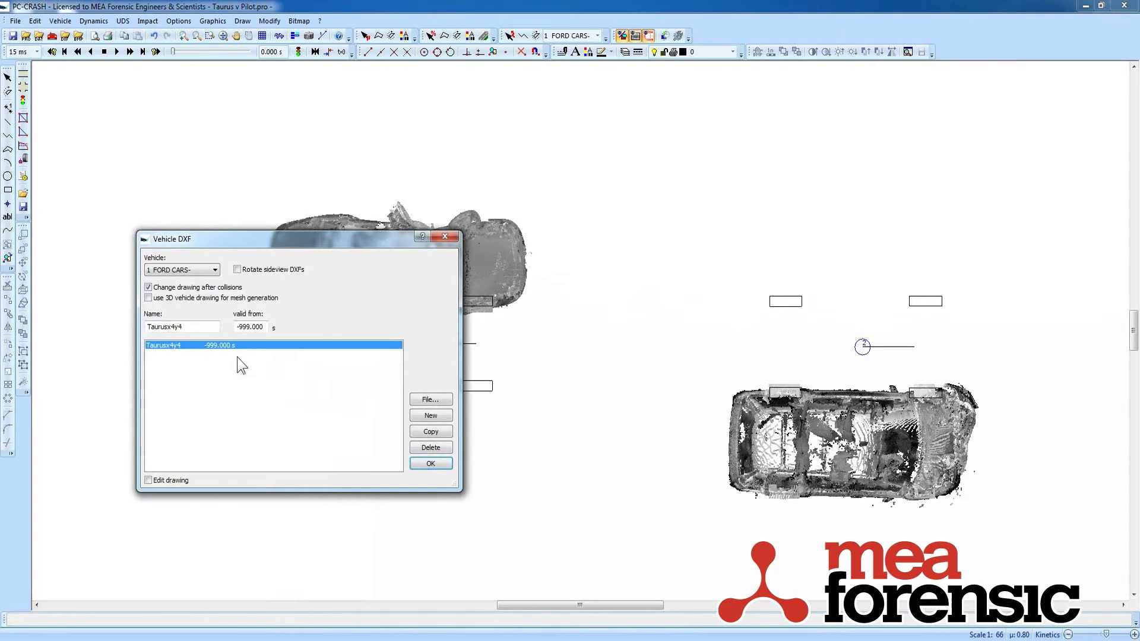
{"action": "left_click", "coordinate": [149, 480]}
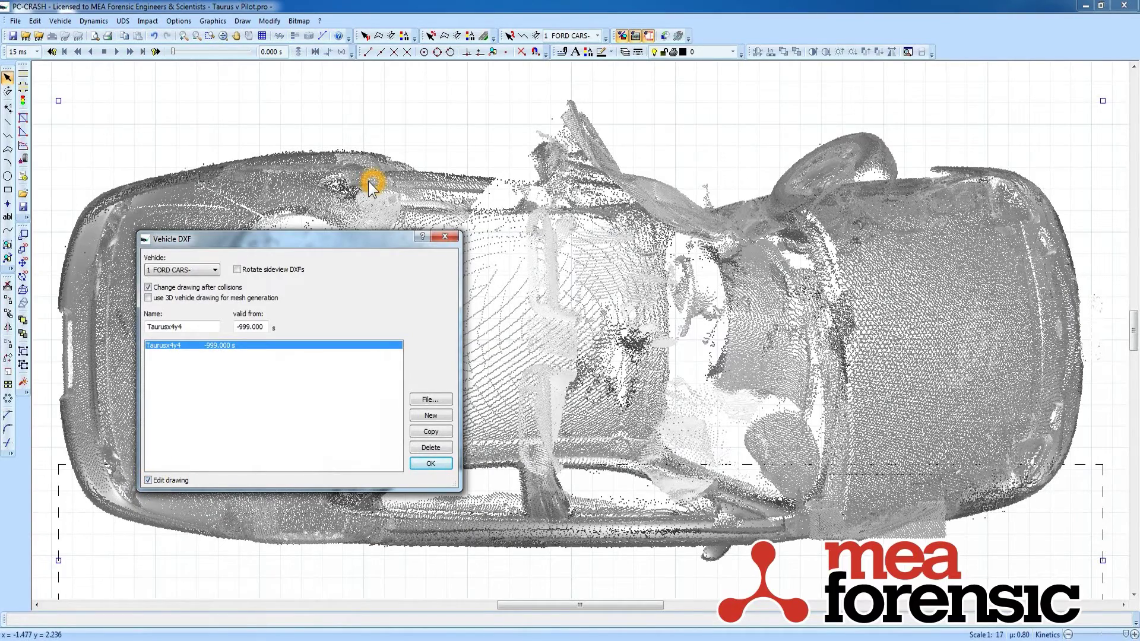
{"action": "scroll", "coordinate": [368, 181], "scroll_direction": "down", "scroll_amount": 2}
{"action": "scroll", "coordinate": [394, 178], "scroll_direction": "down", "scroll_amount": 2}
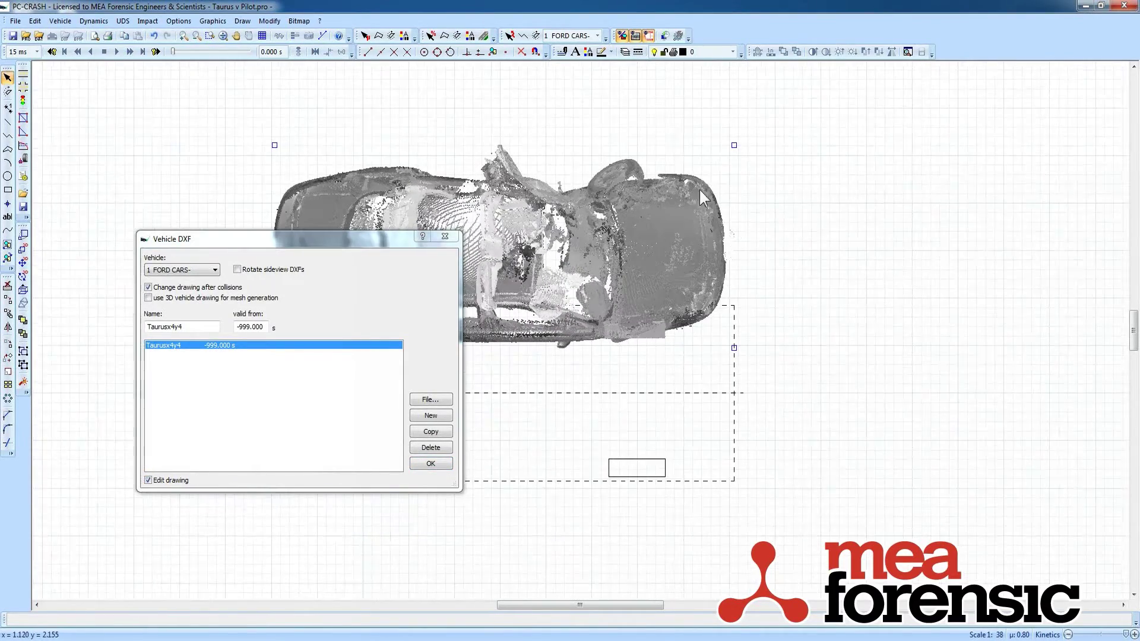
{"action": "left_click_drag", "start_coordinate": [378, 246], "coordinate": [204, 258]}
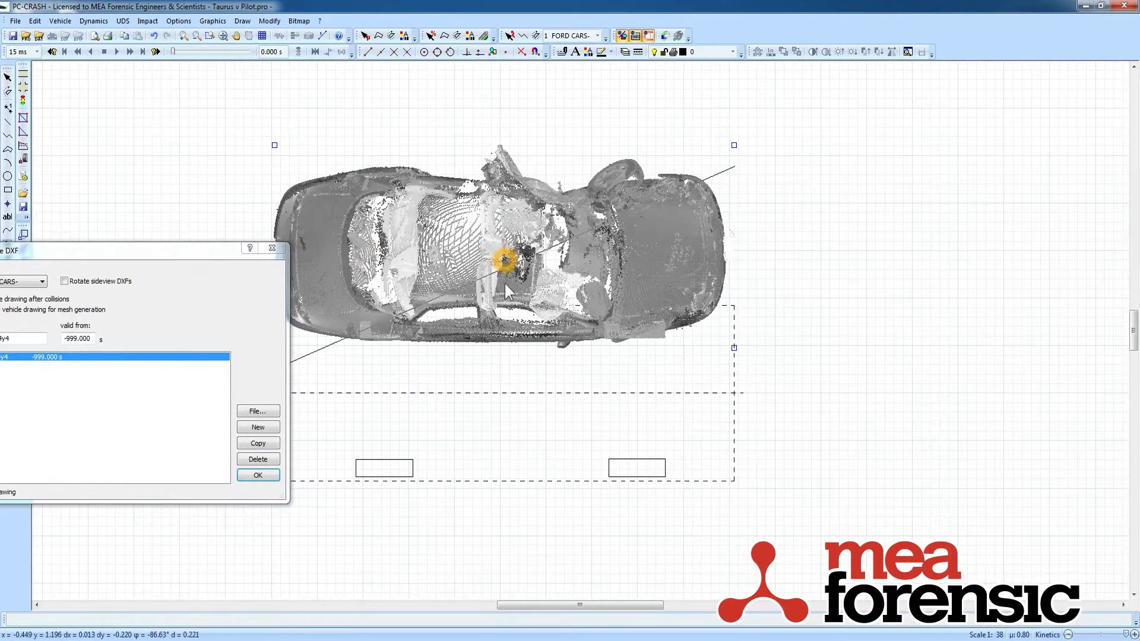
{"action": "left_click", "coordinate": [503, 405]}
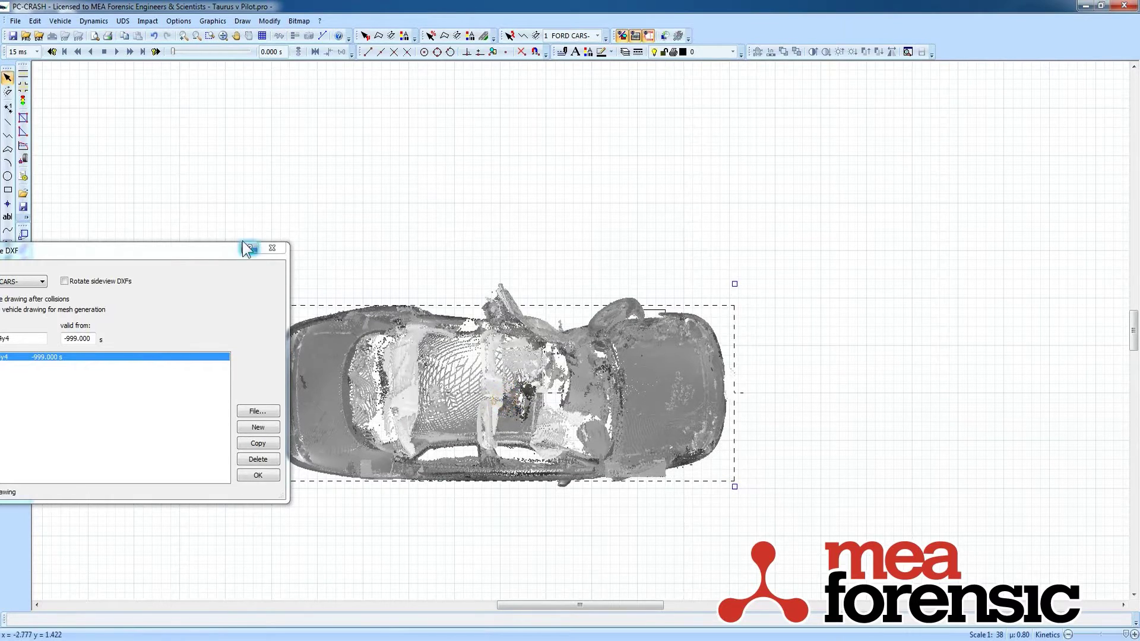
{"action": "left_click_drag", "start_coordinate": [255, 248], "coordinate": [276, 99]}
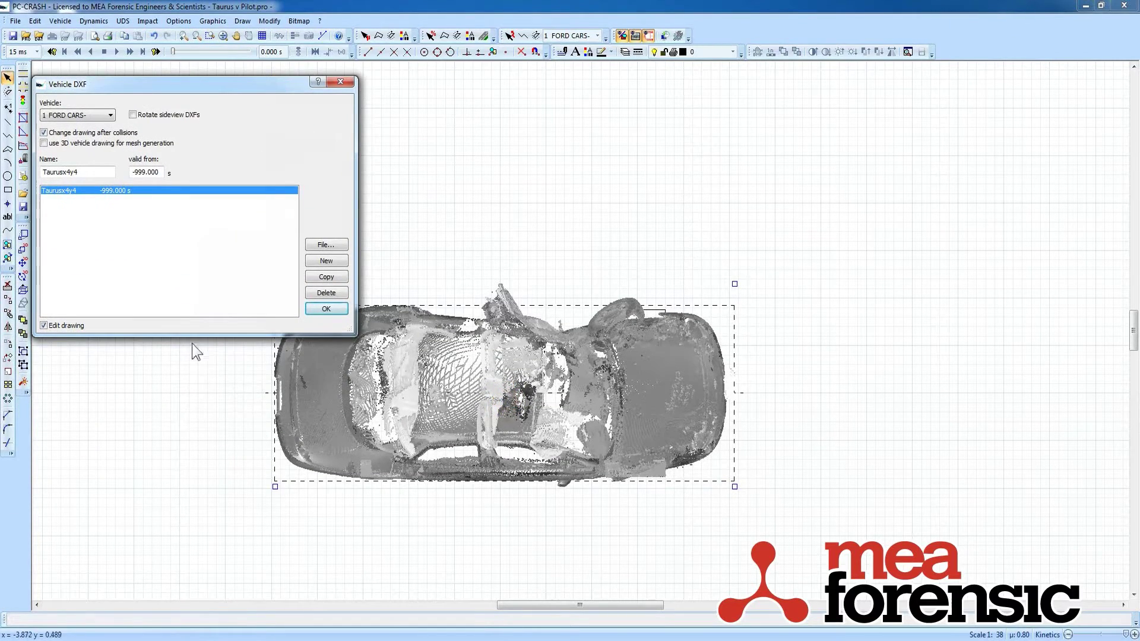
{"action": "scroll", "coordinate": [199, 388], "scroll_direction": "up", "scroll_amount": 3}
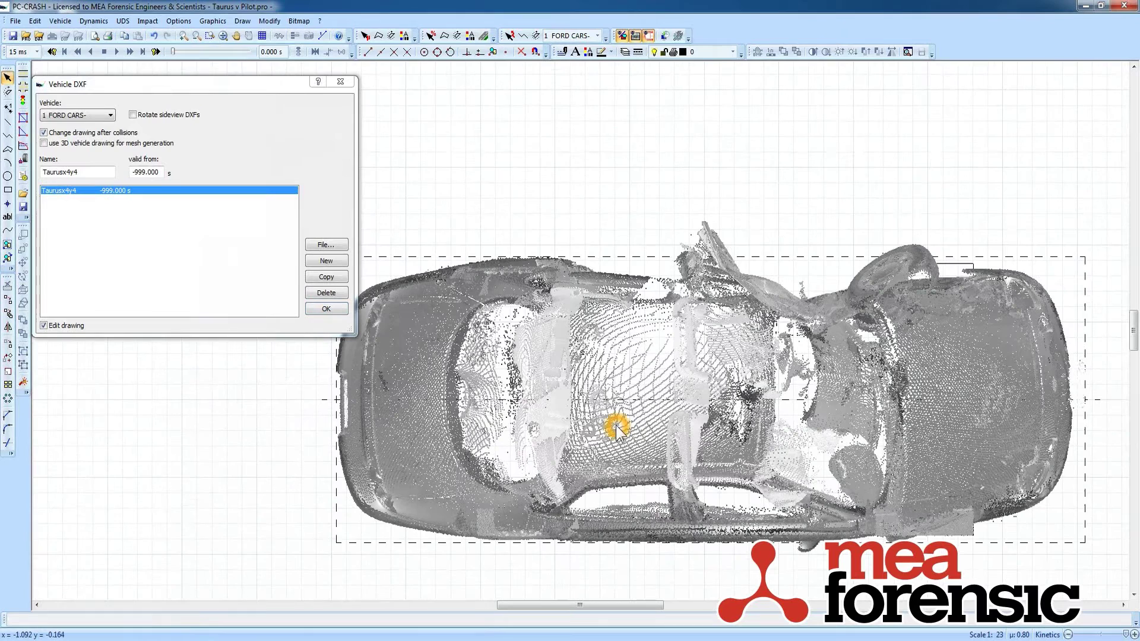
{"action": "left_click_drag", "start_coordinate": [618, 427], "coordinate": [642, 407]}
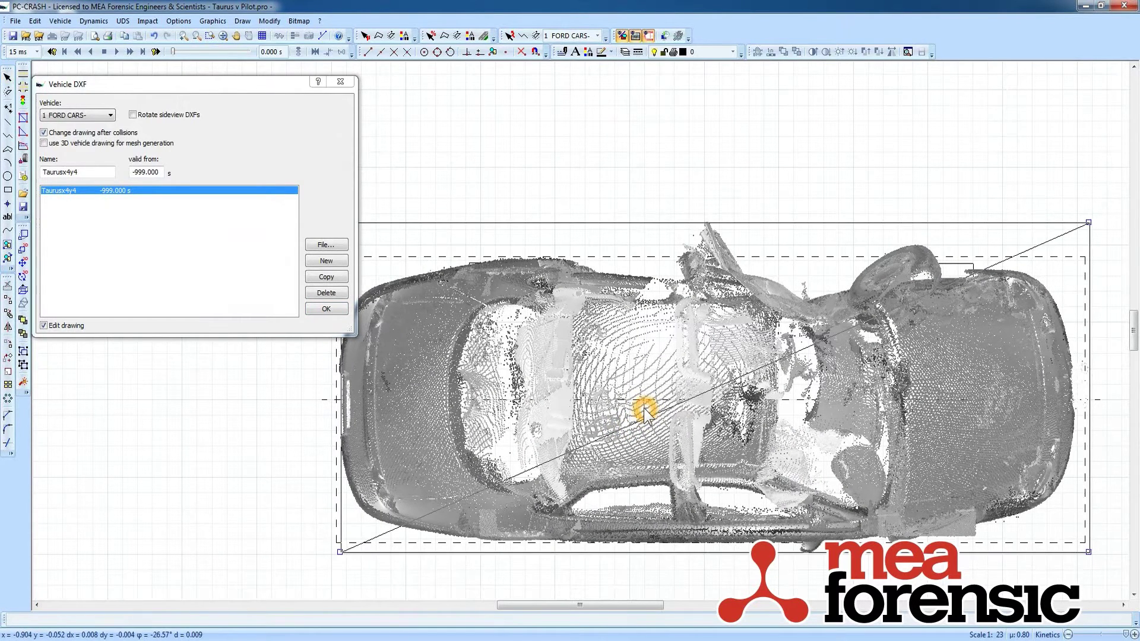
Switch to the Honda Pilot, rotate and nudge its point cloud into the dashed frame, then confirm.
{"action": "left_click", "coordinate": [68, 116]}
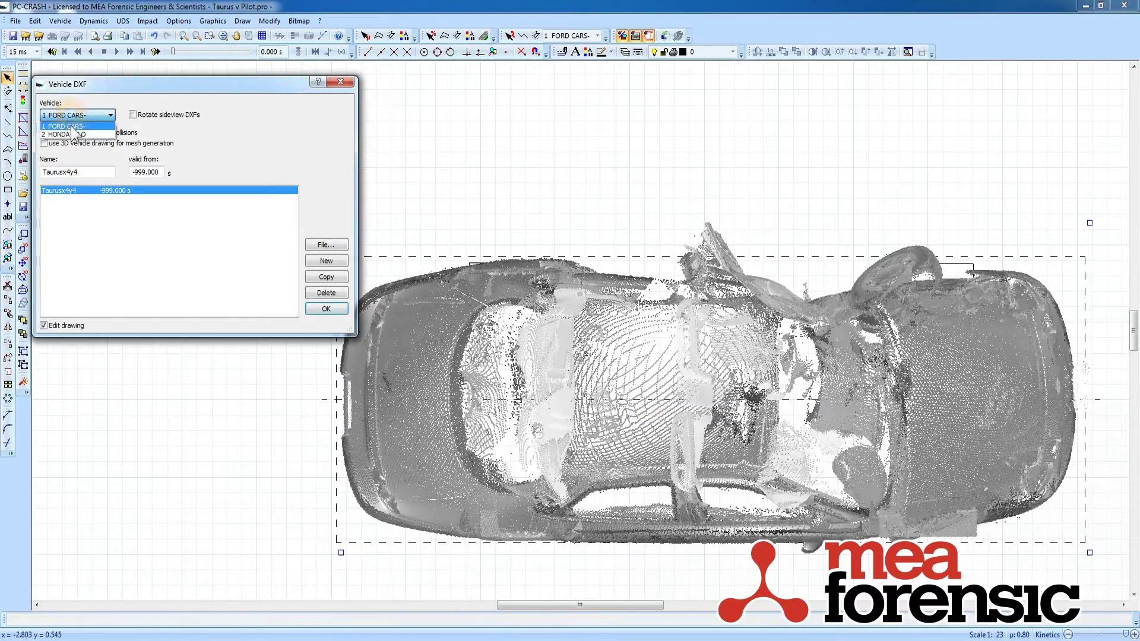
{"action": "left_click", "coordinate": [76, 134]}
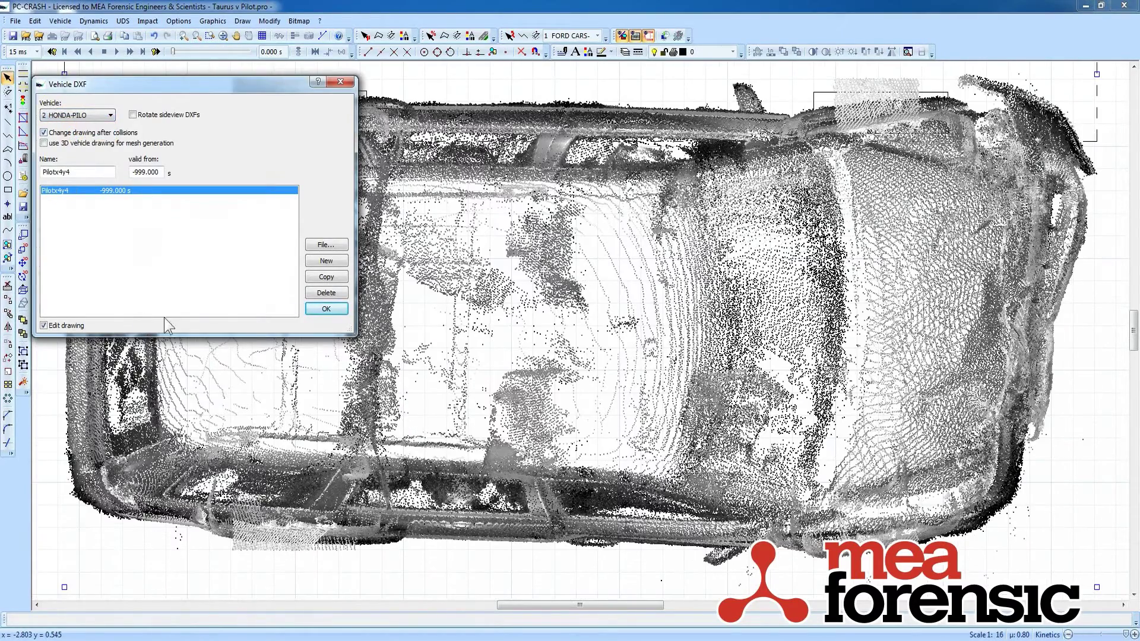
{"action": "scroll", "coordinate": [604, 292], "scroll_direction": "down", "scroll_amount": 3}
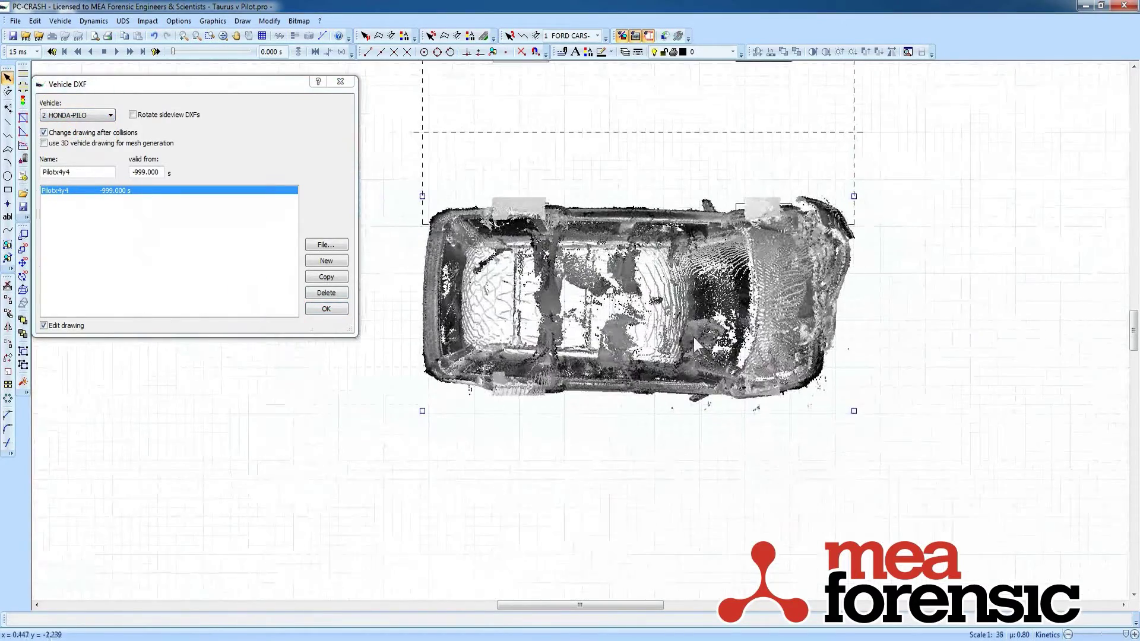
{"action": "scroll", "coordinate": [587, 419], "scroll_direction": "up", "scroll_amount": 1}
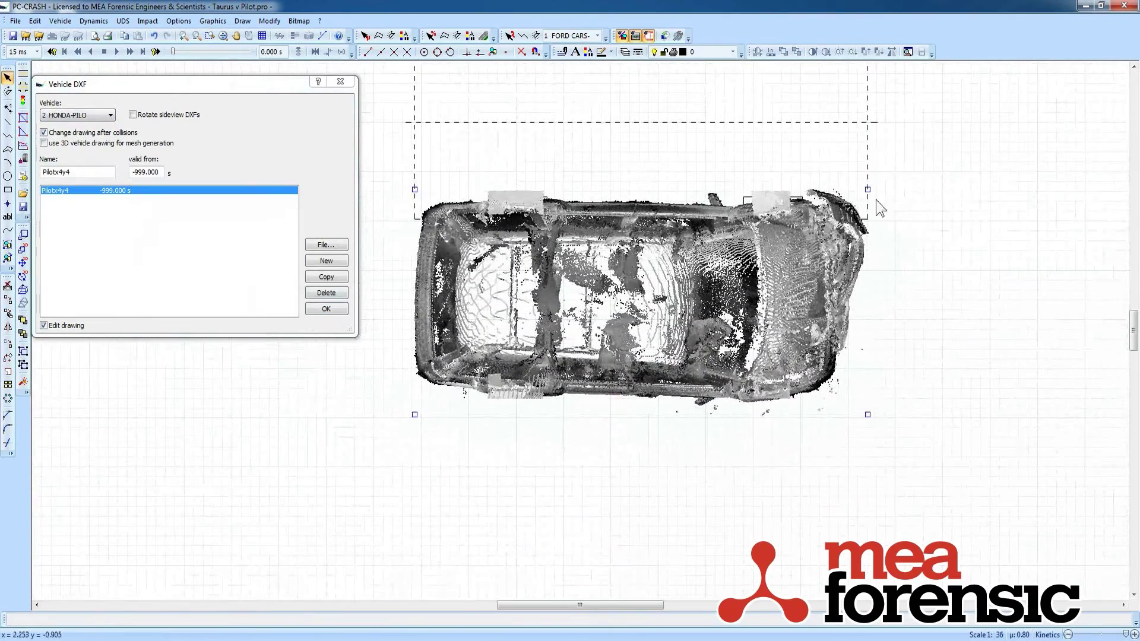
{"action": "scroll", "coordinate": [876, 199], "scroll_direction": "down", "scroll_amount": 1}
{"action": "middle_click_drag", "start_coordinate": [756, 515], "coordinate": [761, 609]}
{"action": "scroll", "coordinate": [761, 608], "scroll_direction": "up", "scroll_amount": 1}
{"action": "scroll", "coordinate": [761, 608], "scroll_direction": "up", "scroll_amount": 1}
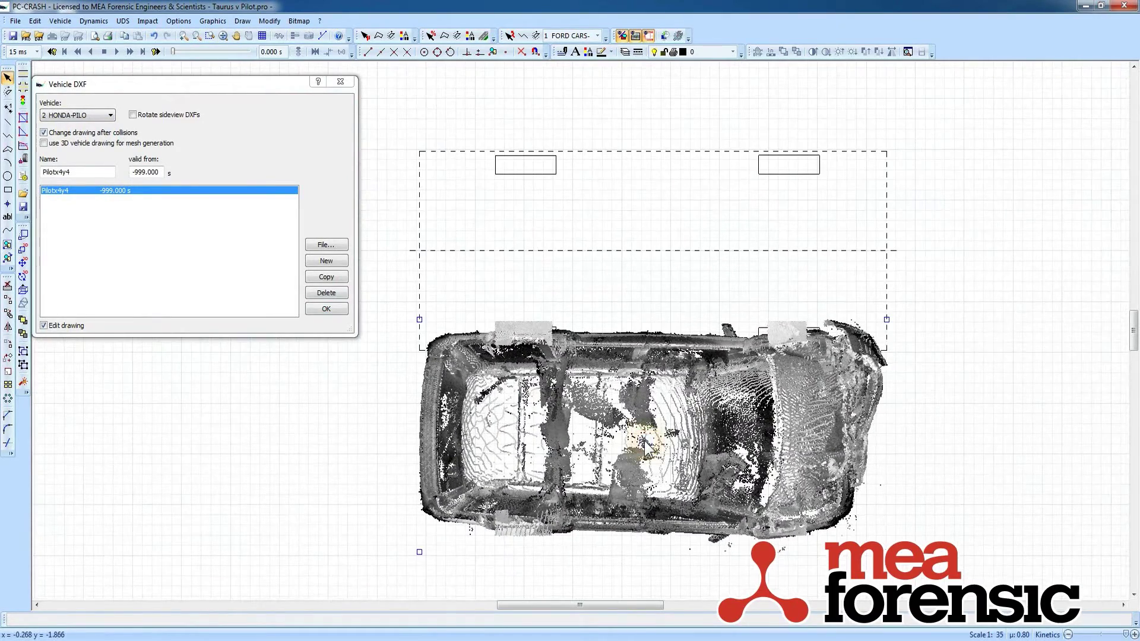
{"action": "left_click_drag", "start_coordinate": [645, 440], "coordinate": [648, 269]}
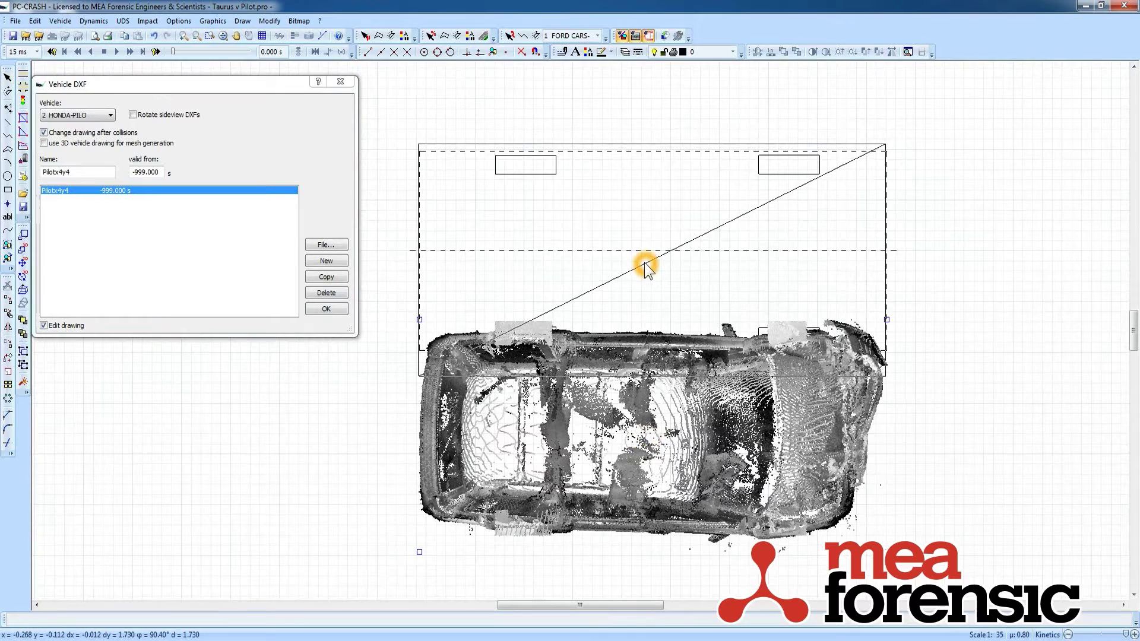
{"action": "left_click", "coordinate": [647, 268]}
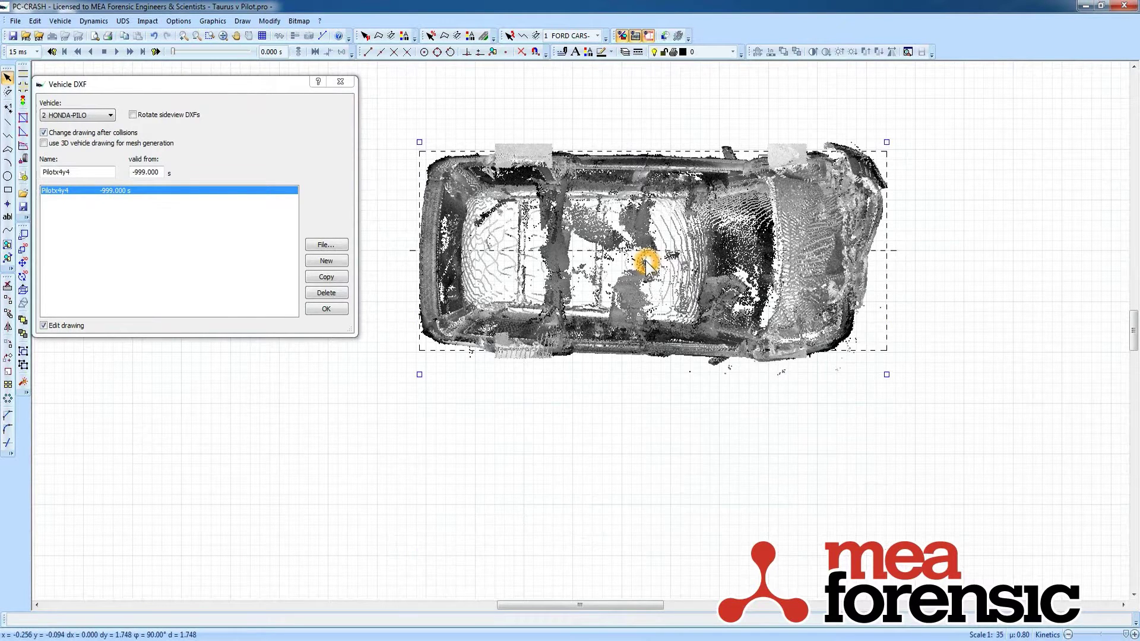
{"action": "left_click_drag", "start_coordinate": [647, 266], "coordinate": [648, 263]}
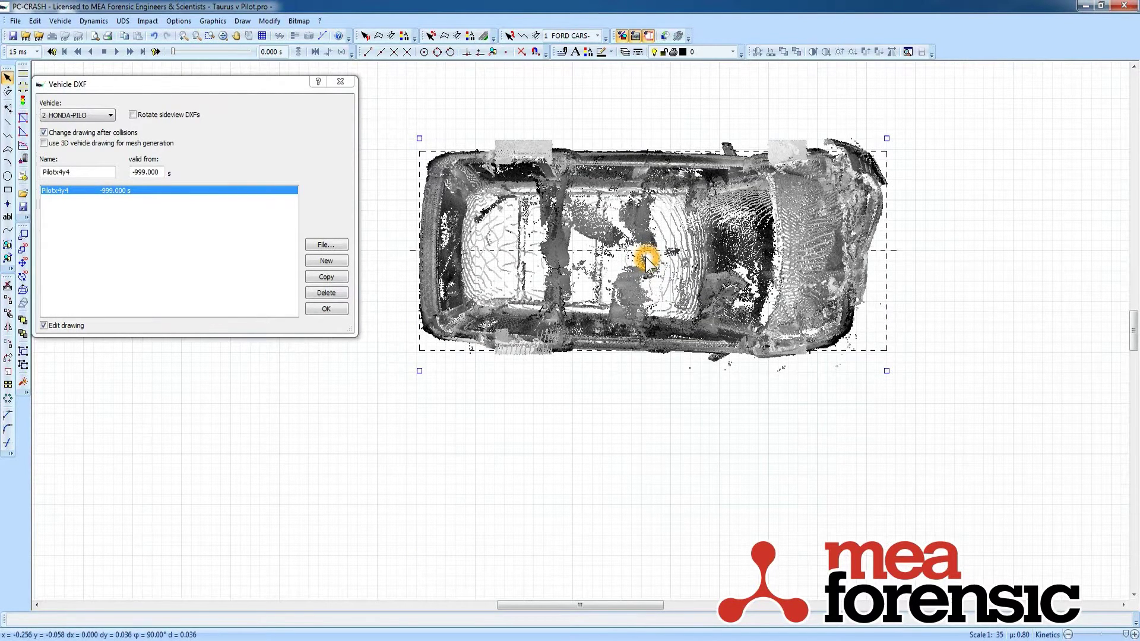
{"action": "left_click", "coordinate": [322, 307]}
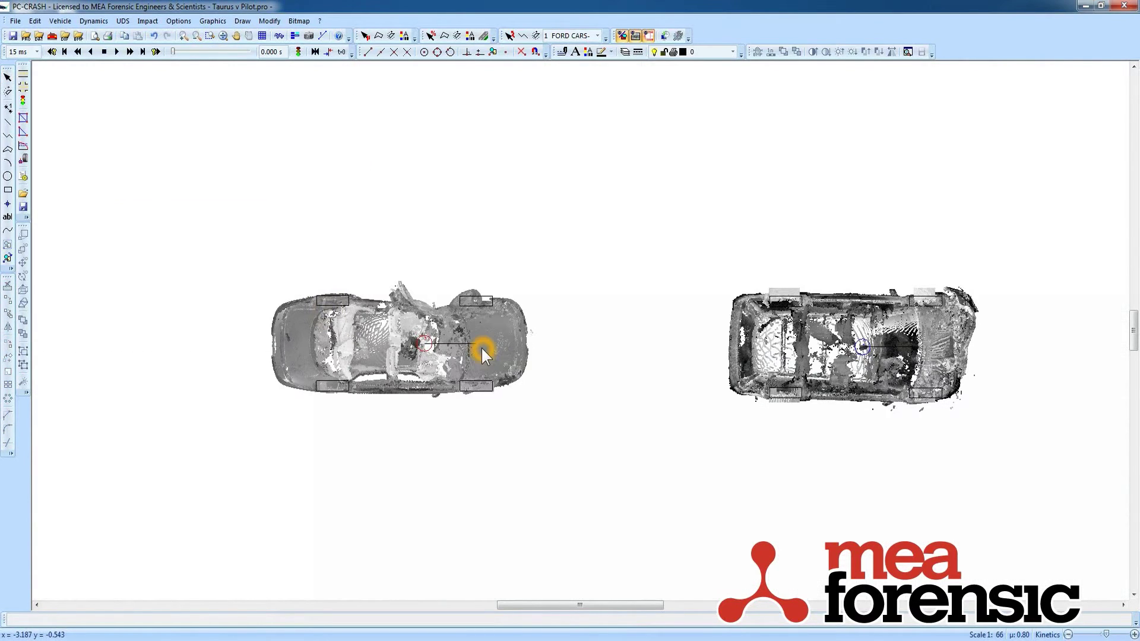
{"action": "left_click", "coordinate": [308, 35]}
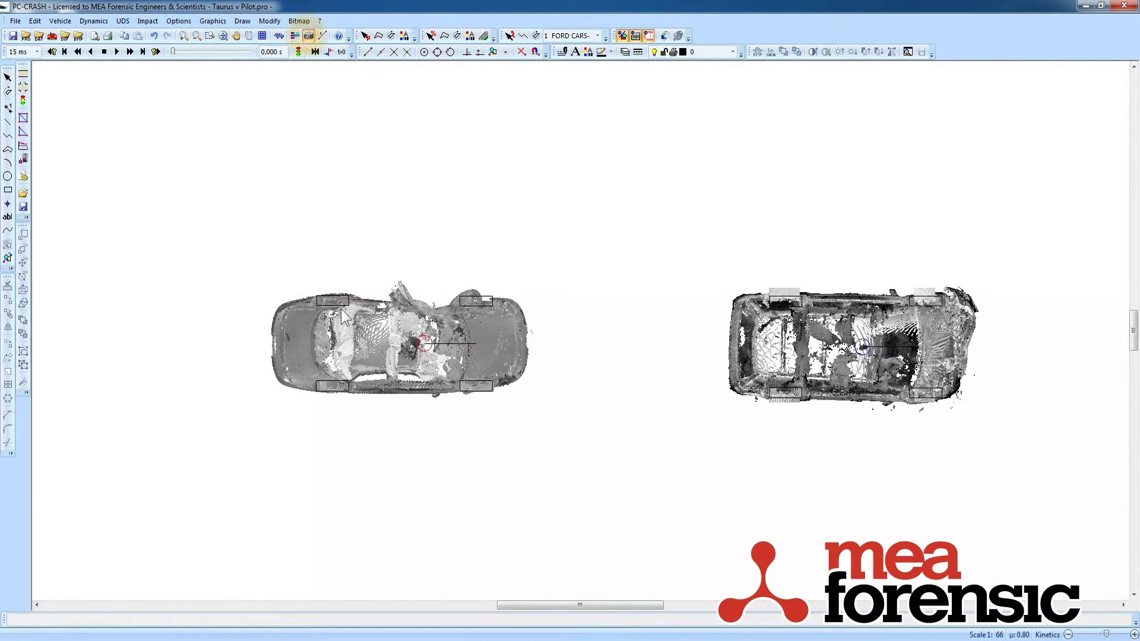
{"action": "left_click_drag", "start_coordinate": [577, 492], "coordinate": [555, 466]}
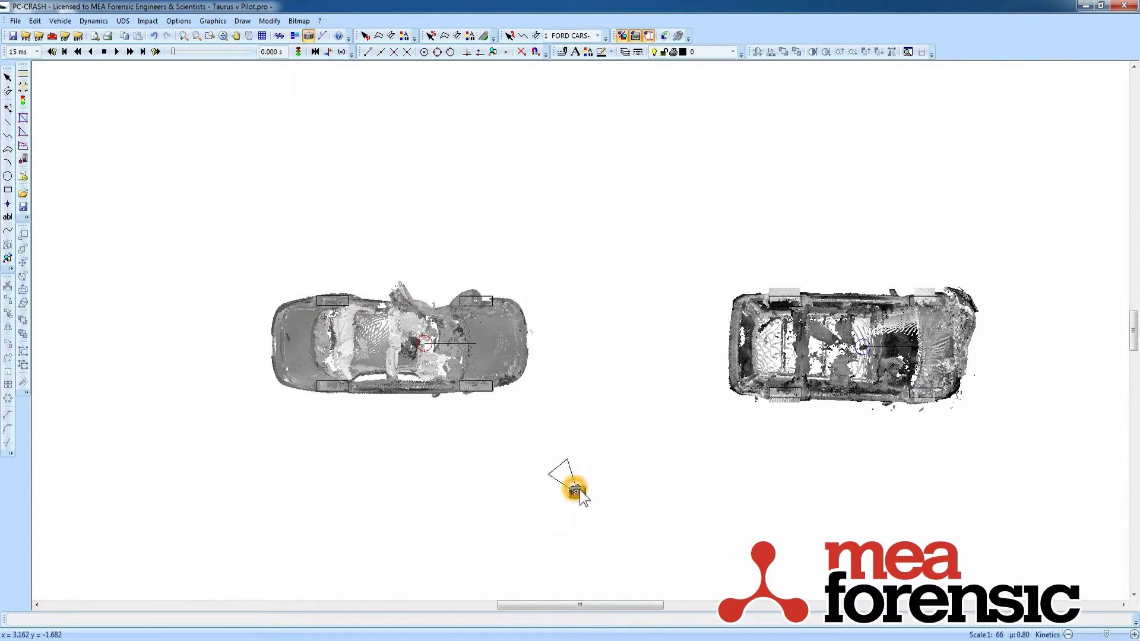
{"action": "scroll", "coordinate": [587, 491], "scroll_direction": "down", "scroll_amount": 10}
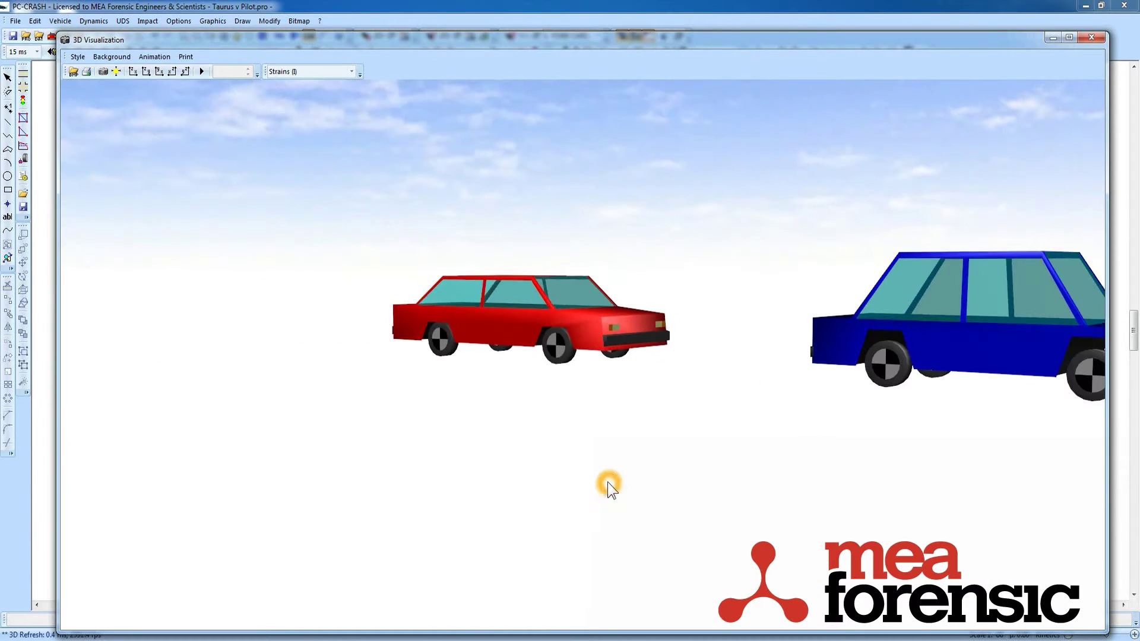
{"action": "scroll", "coordinate": [611, 484], "scroll_direction": "up", "scroll_amount": 2}
{"action": "left_click_drag", "start_coordinate": [521, 463], "coordinate": [512, 464]}
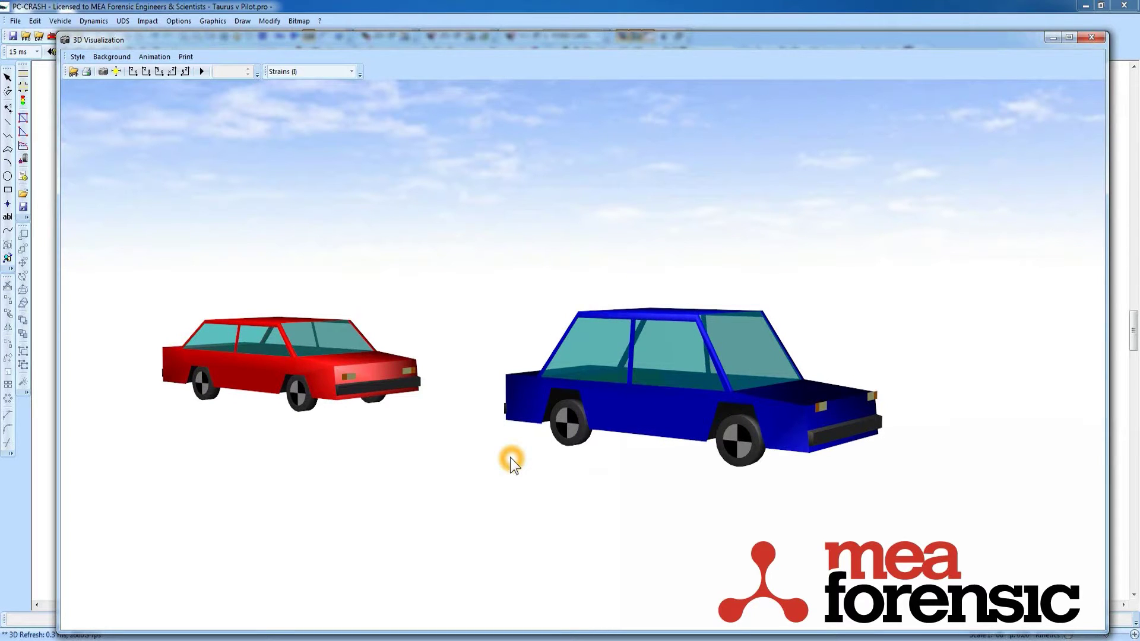
{"action": "left_click", "coordinate": [1091, 38]}
Enable editing of the Taurus drawing and add a small extruded rectangle to it.
{"action": "double_click", "coordinate": [329, 373]}
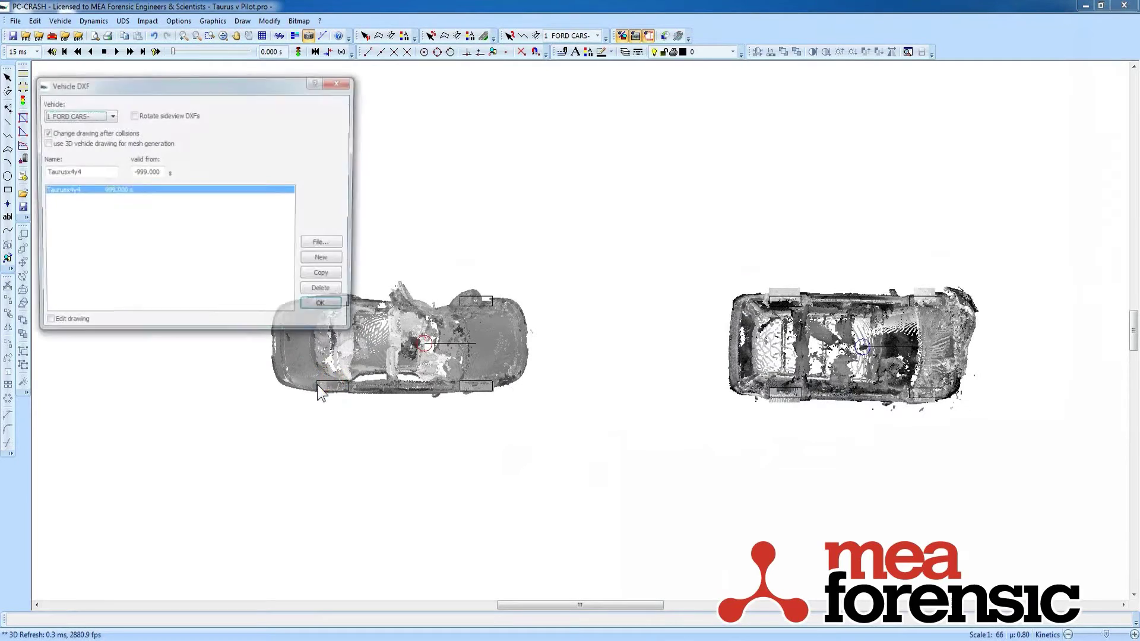
{"action": "left_click", "coordinate": [55, 326]}
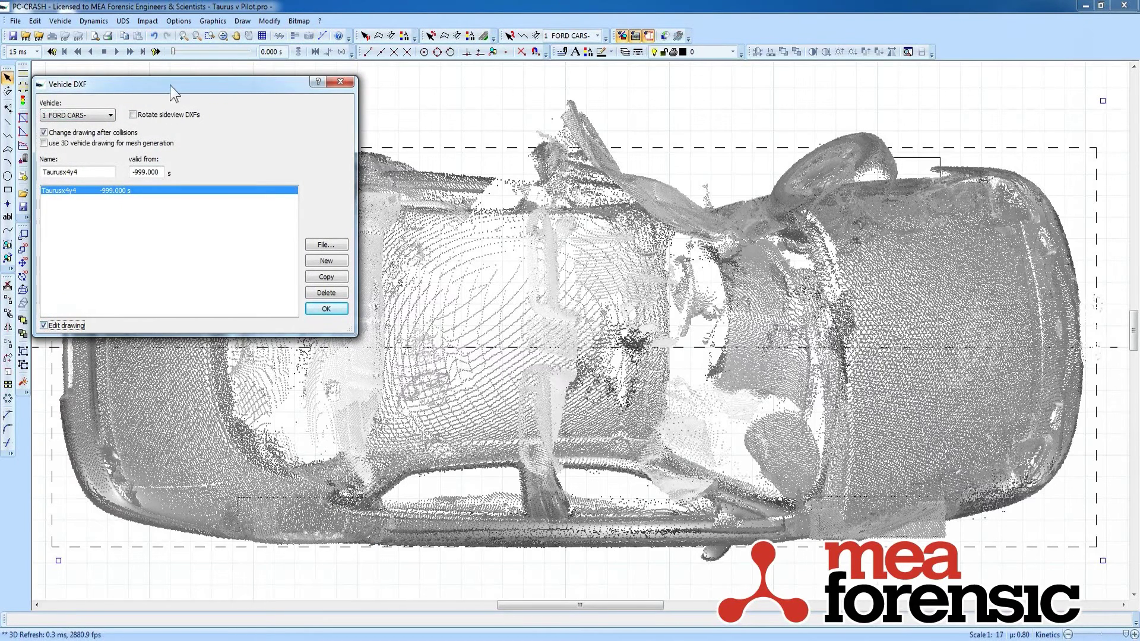
{"action": "left_click_drag", "start_coordinate": [184, 85], "coordinate": [221, 76]}
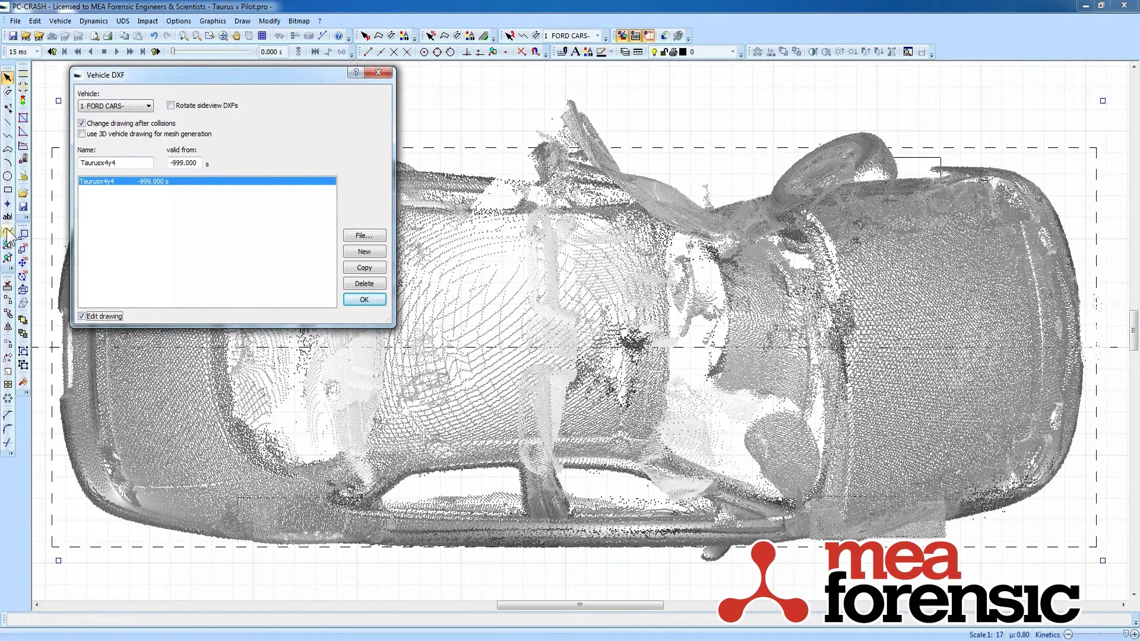
{"action": "left_click", "coordinate": [9, 190]}
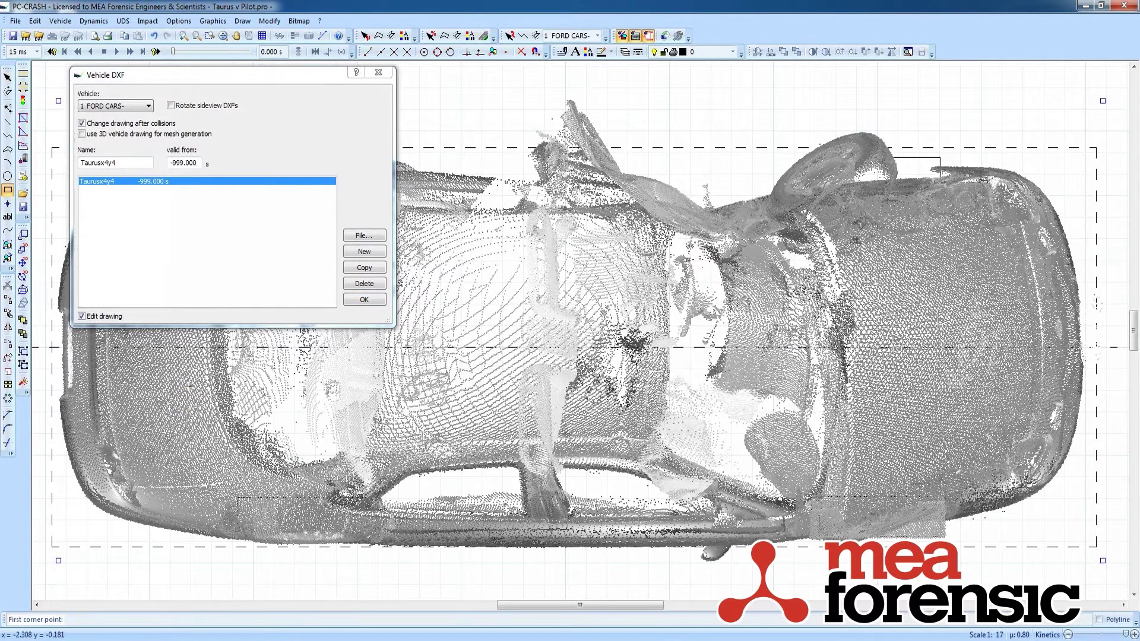
{"action": "left_click", "coordinate": [207, 358]}
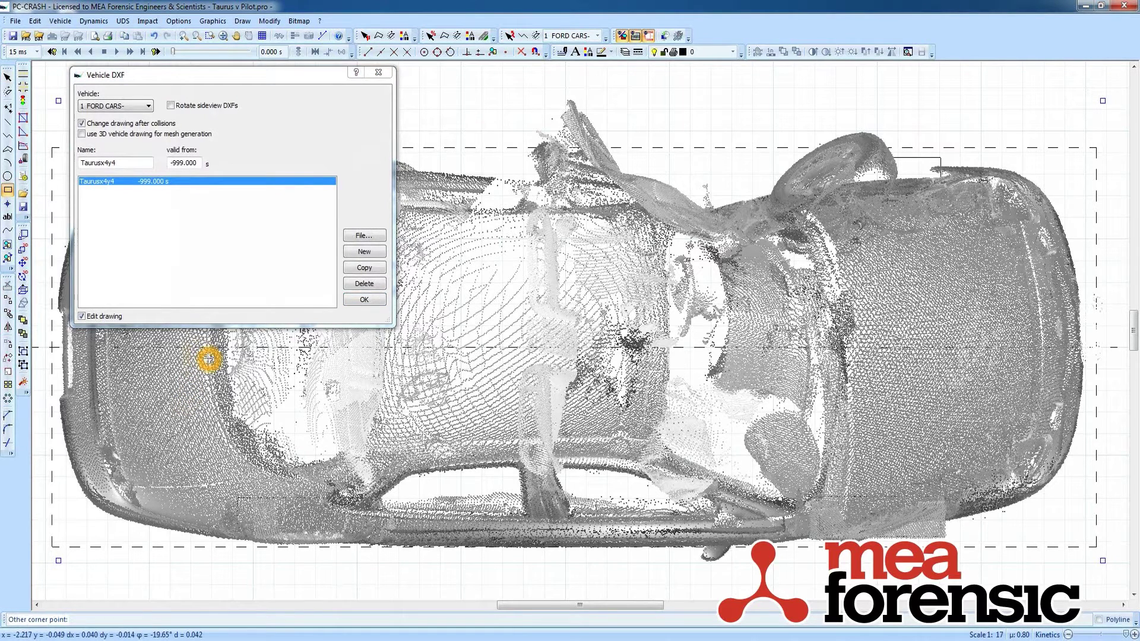
{"action": "left_click", "coordinate": [202, 354]}
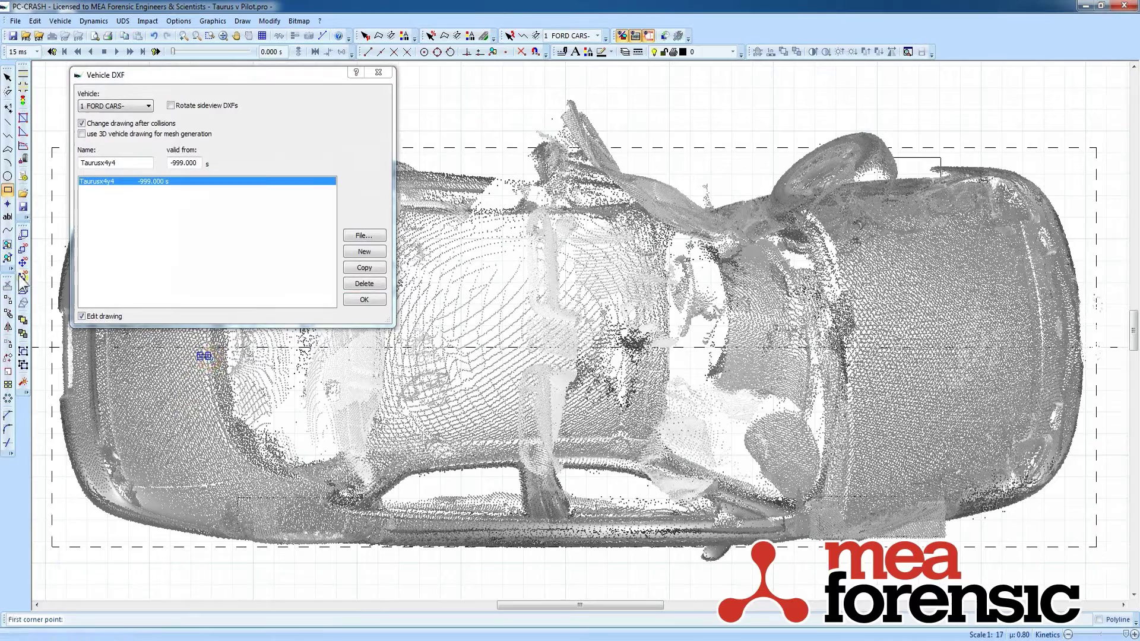
{"action": "left_click", "coordinate": [24, 289]}
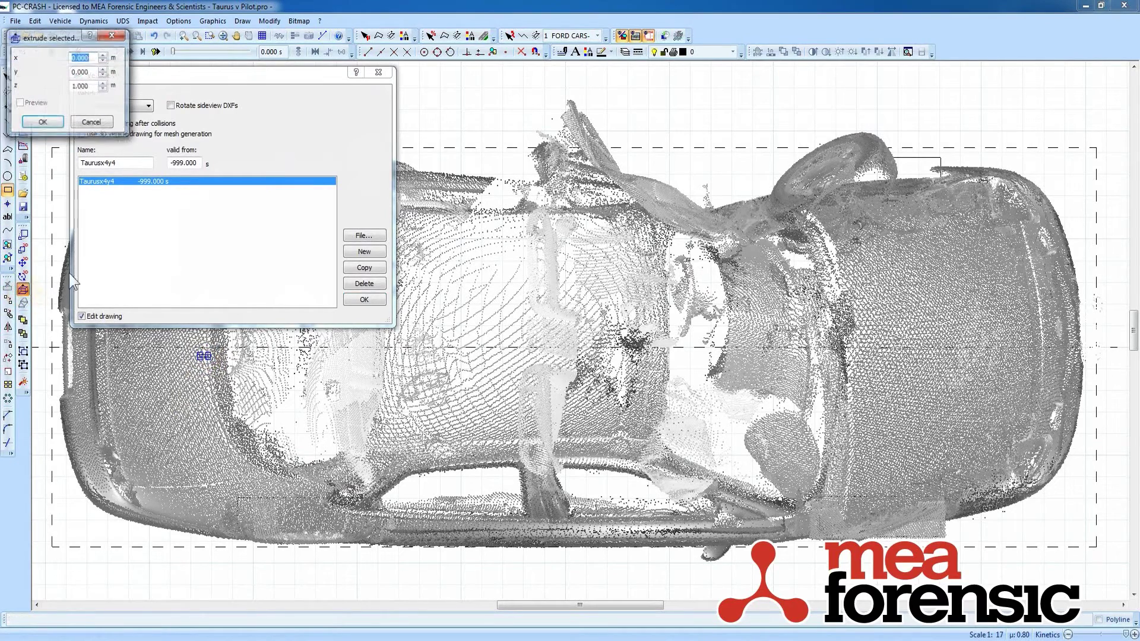
{"action": "double_click", "coordinate": [81, 86]}
{"action": "type", "text": "0.010"}
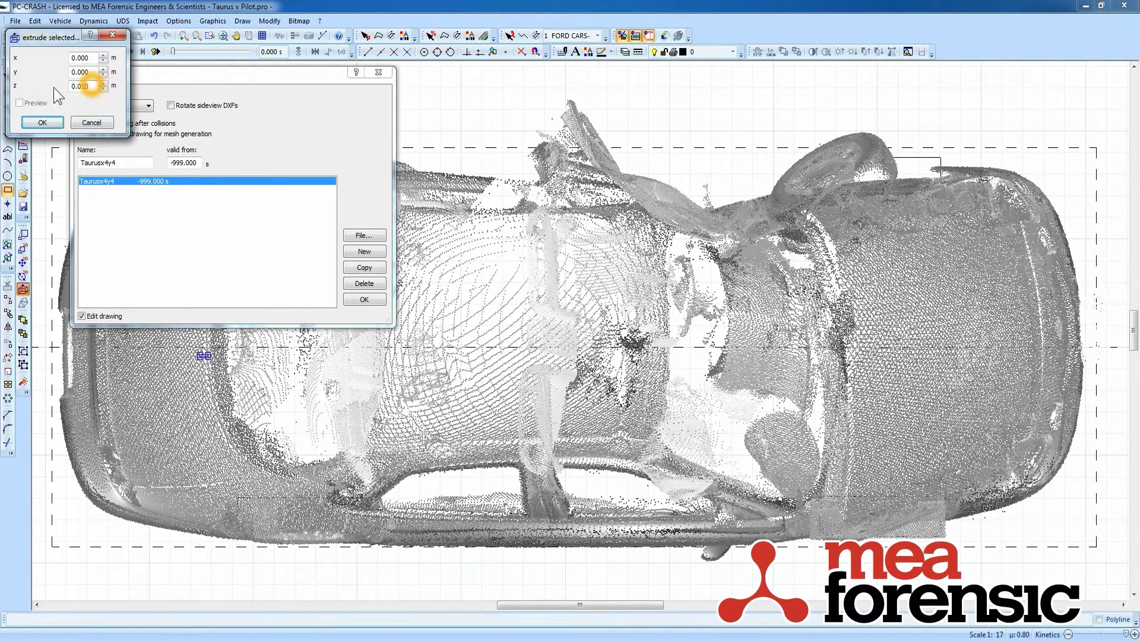
{"action": "left_click", "coordinate": [45, 122]}
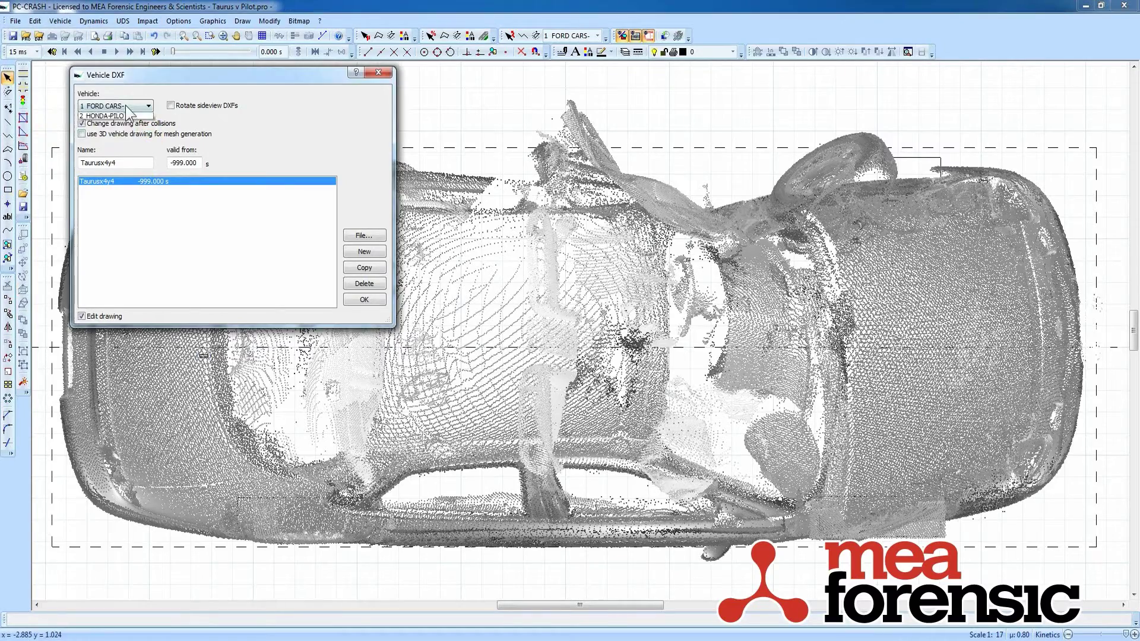
Switch to 2 HONDA-PILO and add a small extruded rectangle to its drawing.
{"action": "left_click", "coordinate": [123, 116]}
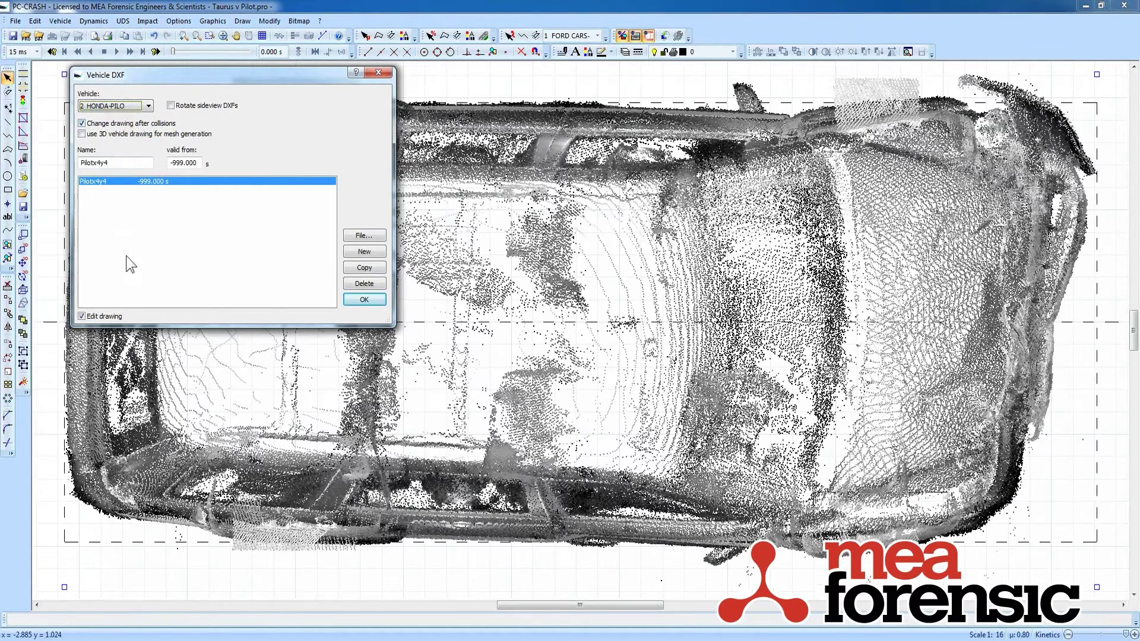
{"action": "left_click", "coordinate": [7, 190]}
{"action": "left_click", "coordinate": [211, 361]}
{"action": "left_click", "coordinate": [211, 361]}
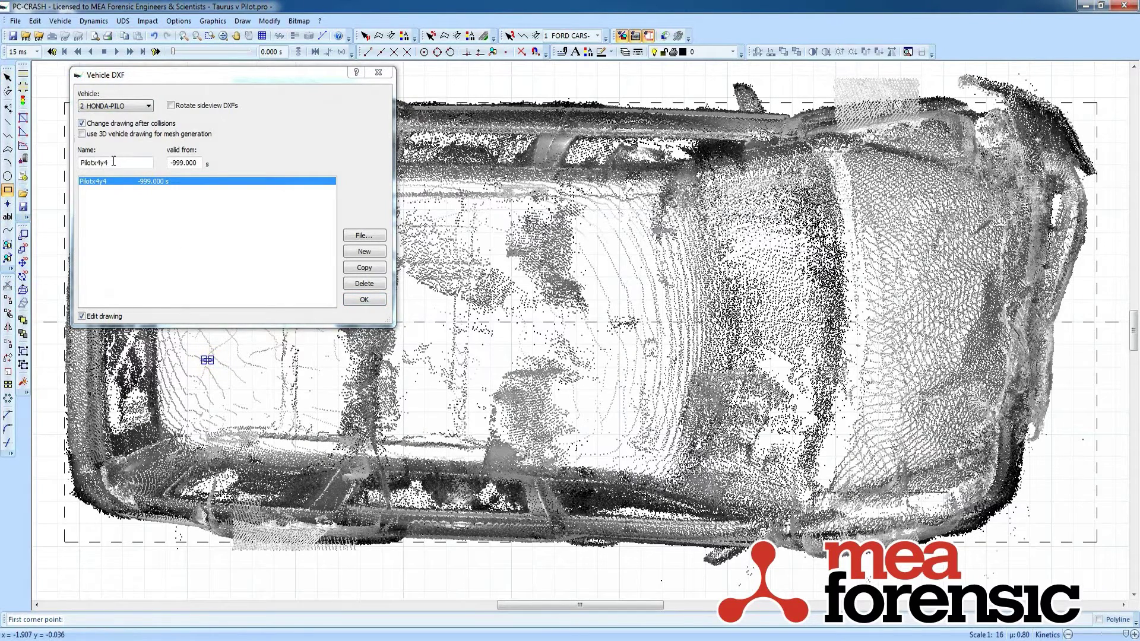
{"action": "left_click", "coordinate": [24, 291]}
{"action": "double_click", "coordinate": [95, 86]}
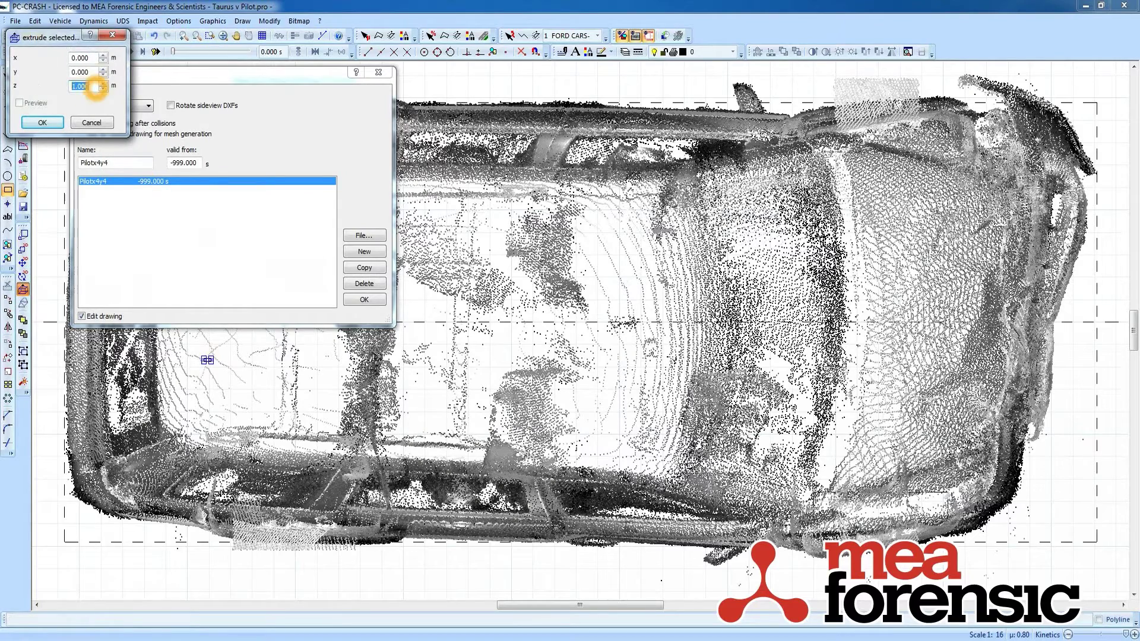
{"action": "left_click", "coordinate": [41, 122]}
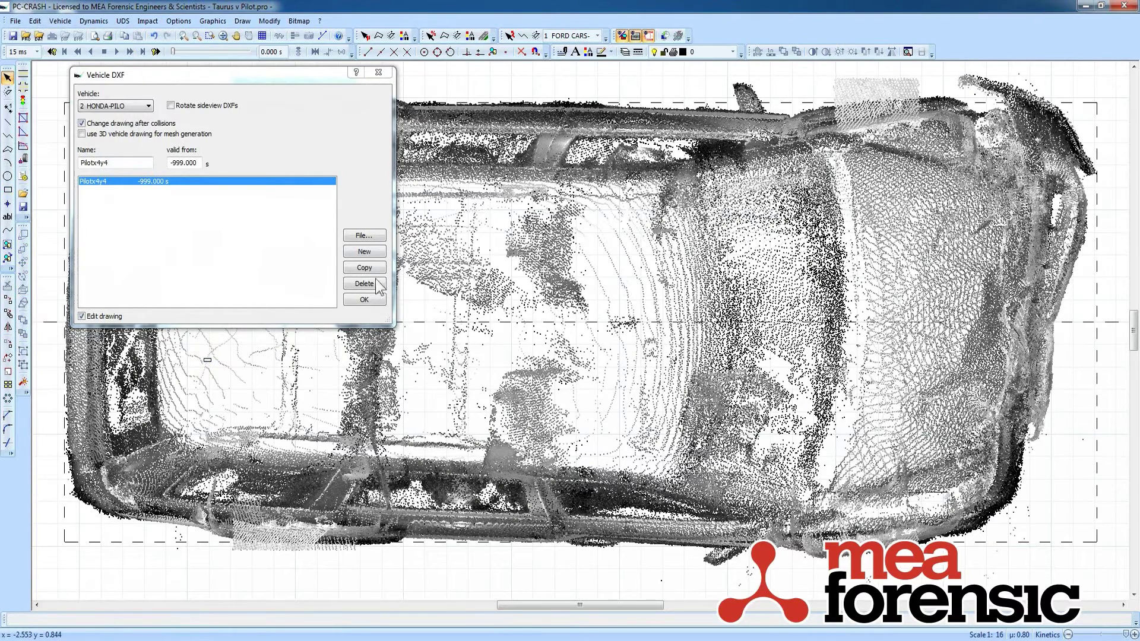
Close the Pilot drawing settings, view both scanned cars in 3D Visualization, then close it.
{"action": "left_click", "coordinate": [370, 298]}
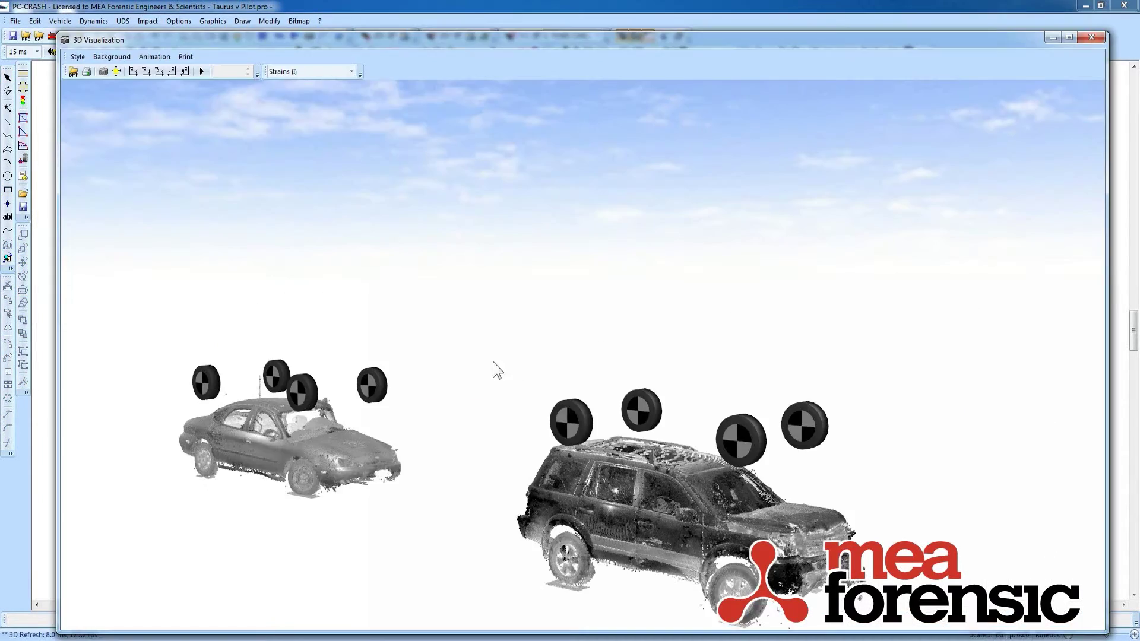
{"action": "mouse_move", "coordinate": [481, 443]}
{"action": "left_mouse_down"}
{"action": "mouse_move", "coordinate": [489, 352]}
{"action": "mouse_move", "coordinate": [478, 387]}
{"action": "mouse_move", "coordinate": [437, 429]}
{"action": "mouse_move", "coordinate": [436, 389]}
{"action": "left_mouse_up"}
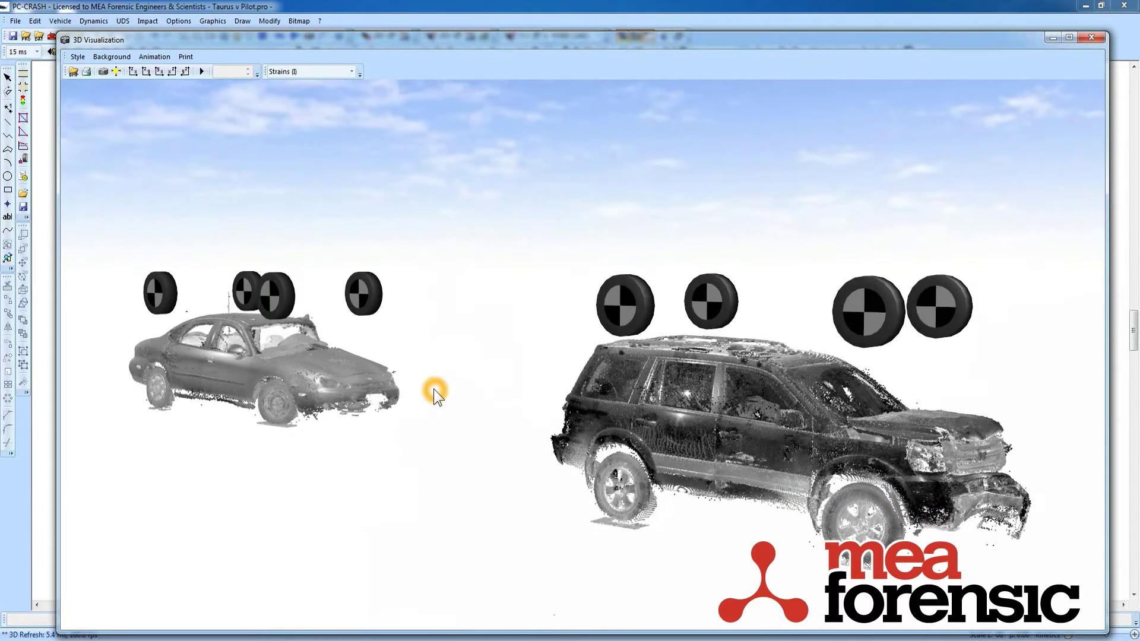
{"action": "left_click", "coordinate": [724, 446]}
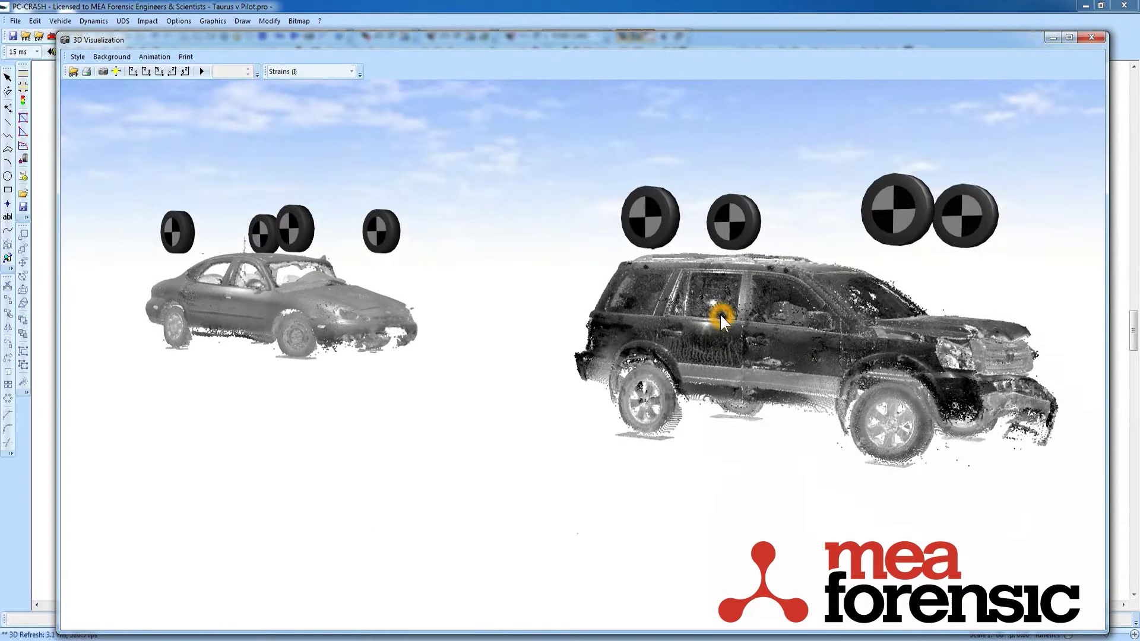
{"action": "left_click_drag", "start_coordinate": [721, 312], "coordinate": [719, 326]}
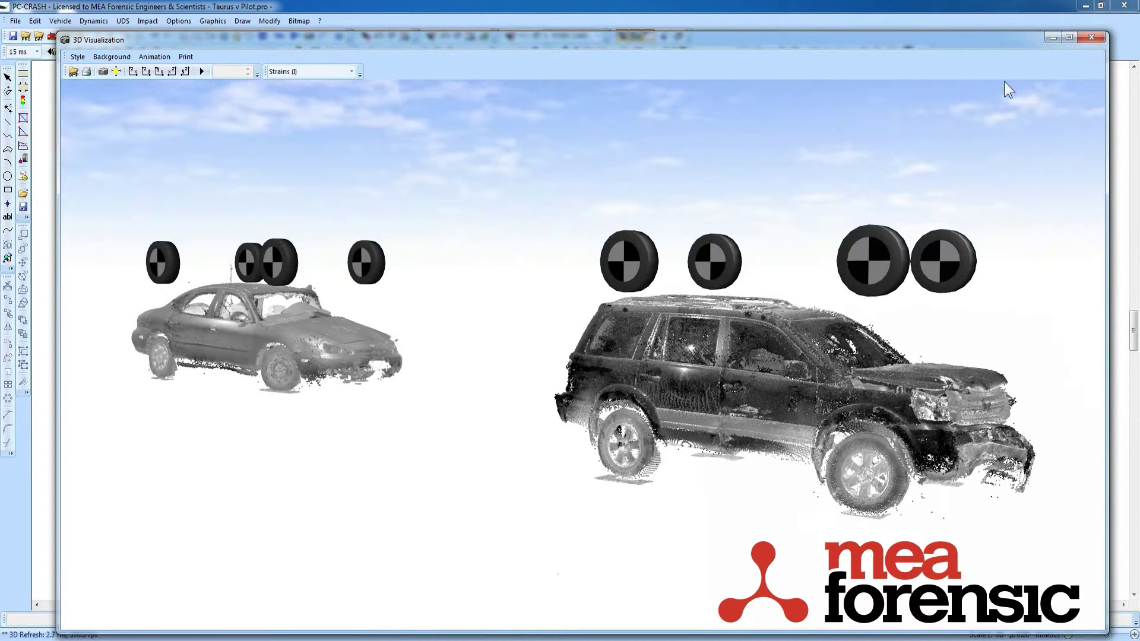
{"action": "left_click", "coordinate": [1092, 37]}
Raise the Taurus drawing 1.4 m with Shift selected in the Vehicle DXF editor.
{"action": "double_click", "coordinate": [446, 323]}
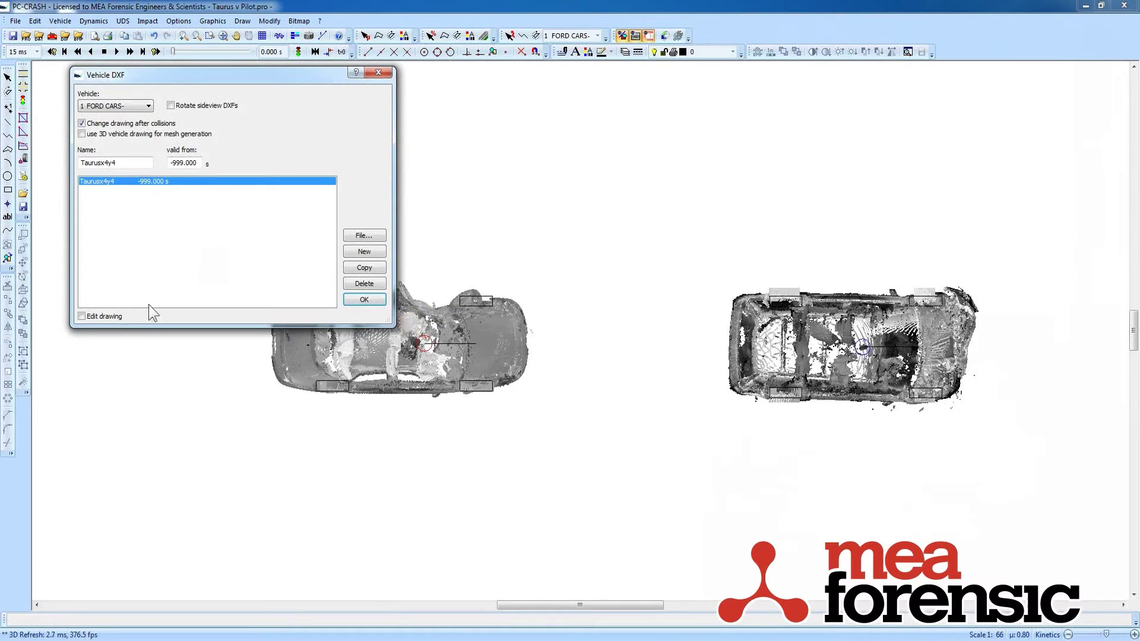
{"action": "left_click", "coordinate": [83, 316]}
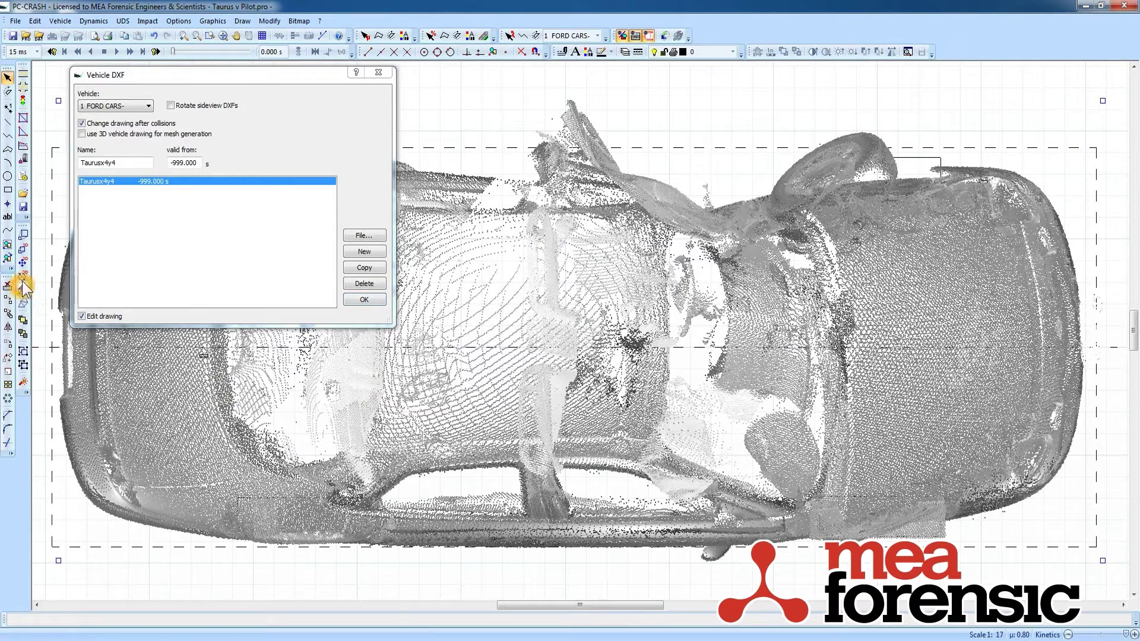
{"action": "left_click", "coordinate": [24, 262]}
{"action": "double_click", "coordinate": [93, 87]}
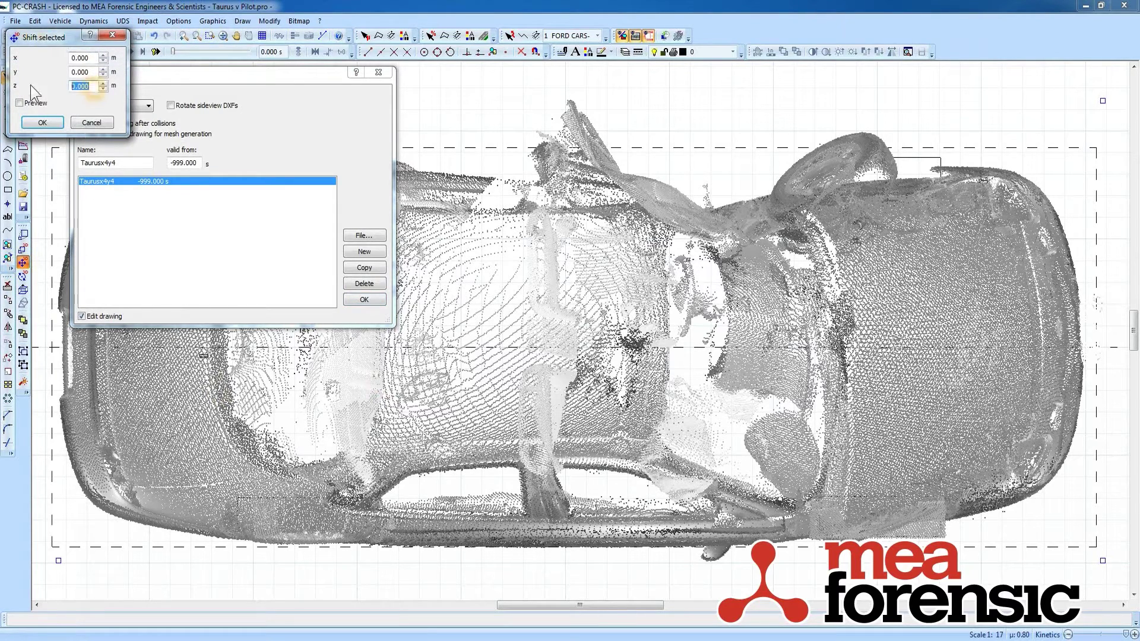
{"action": "type", "text": "1.4"}
{"action": "left_click", "coordinate": [45, 121]}
Raise the 2 HONDA-PILO drawing with Shift selected and finish editing the drawings.
{"action": "left_click", "coordinate": [116, 105]}
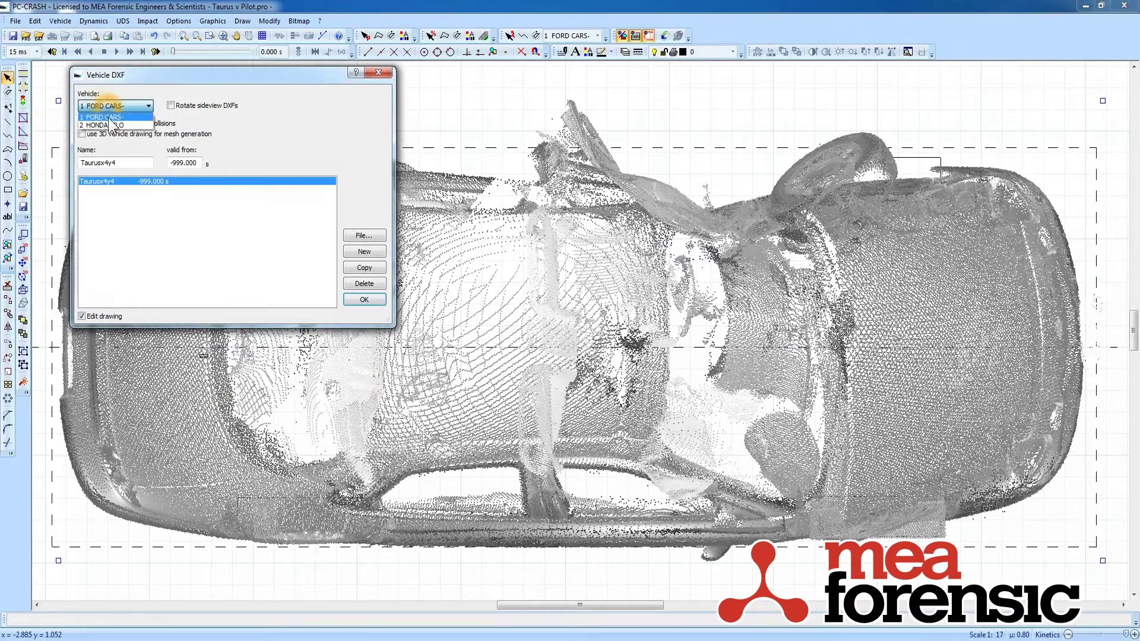
{"action": "left_click", "coordinate": [109, 126]}
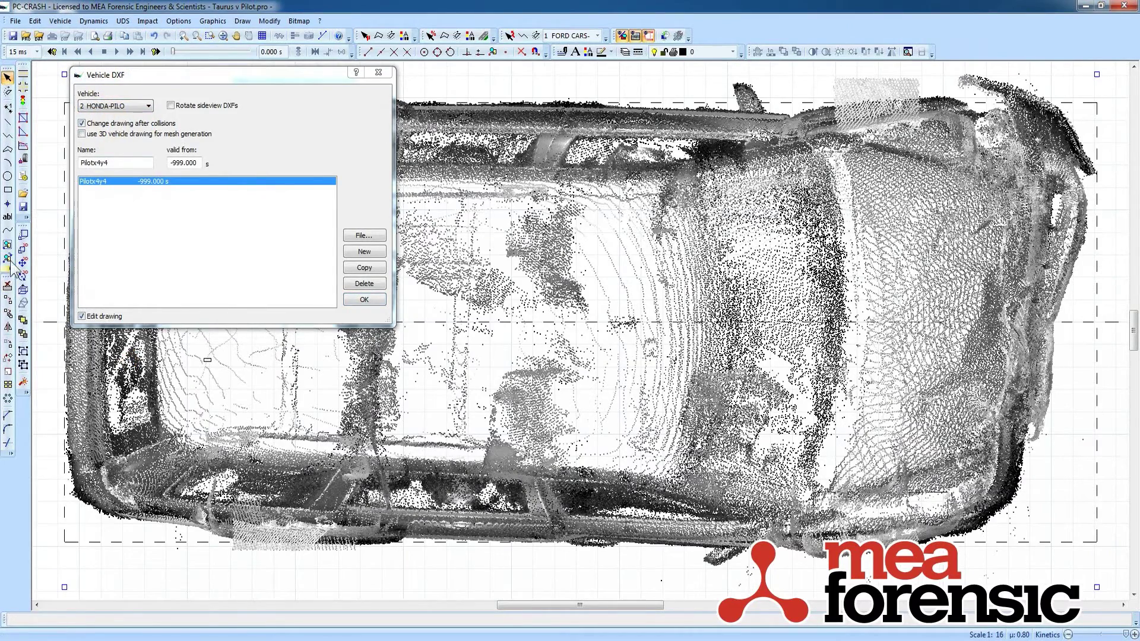
{"action": "left_click", "coordinate": [22, 263]}
{"action": "double_click", "coordinate": [89, 85]}
{"action": "type", "text": "1.800"}
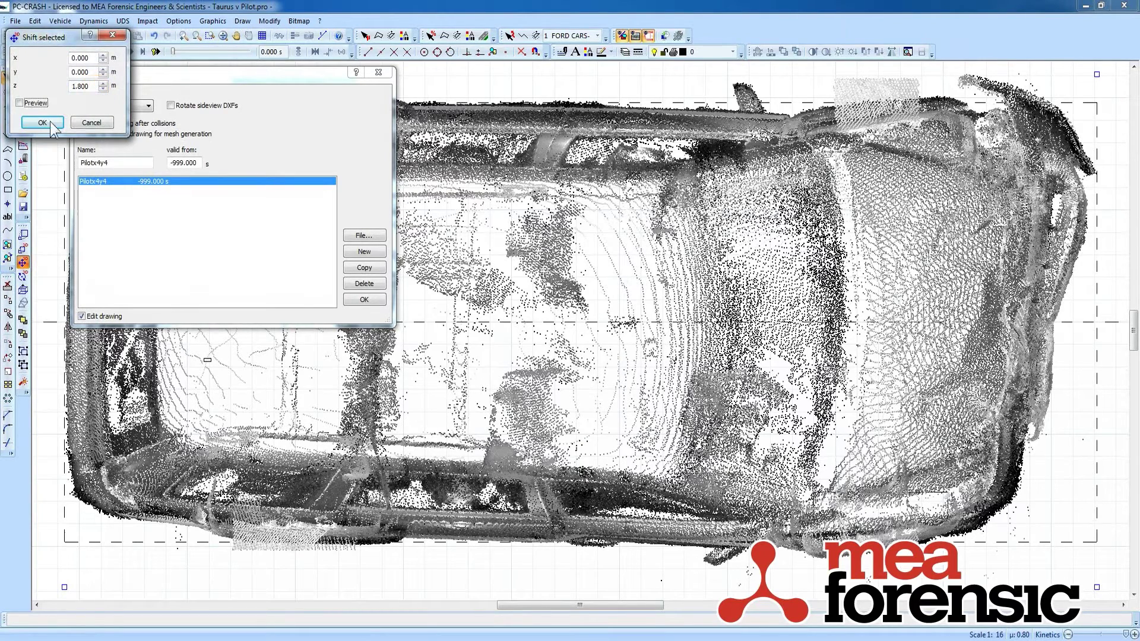
{"action": "left_click", "coordinate": [42, 123]}
{"action": "left_click", "coordinate": [360, 250]}
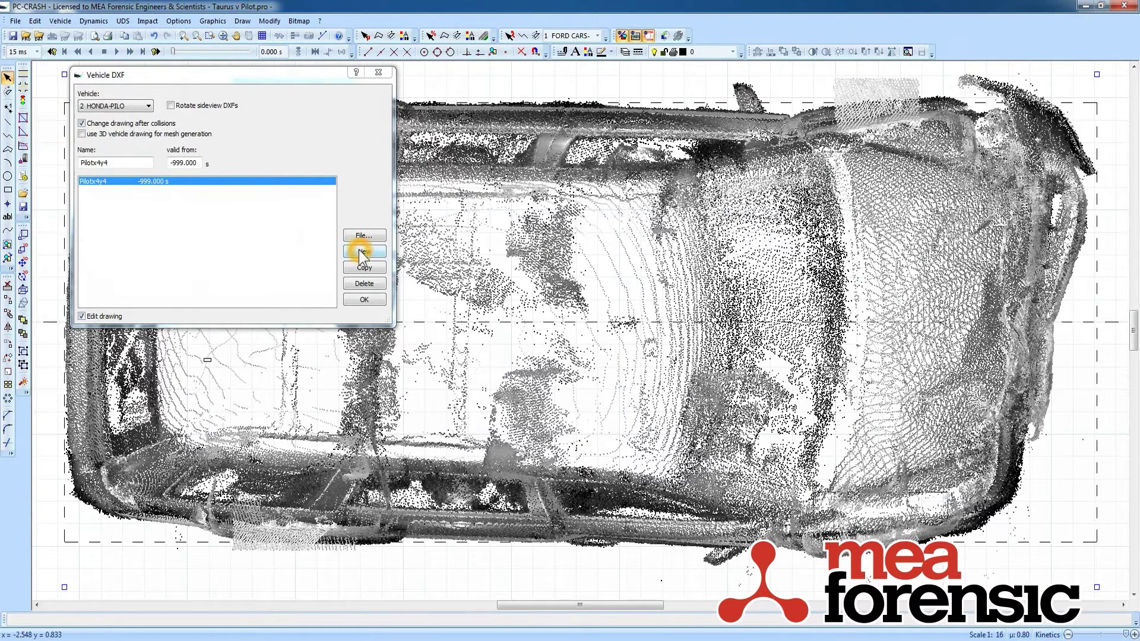
{"action": "left_click", "coordinate": [365, 298]}
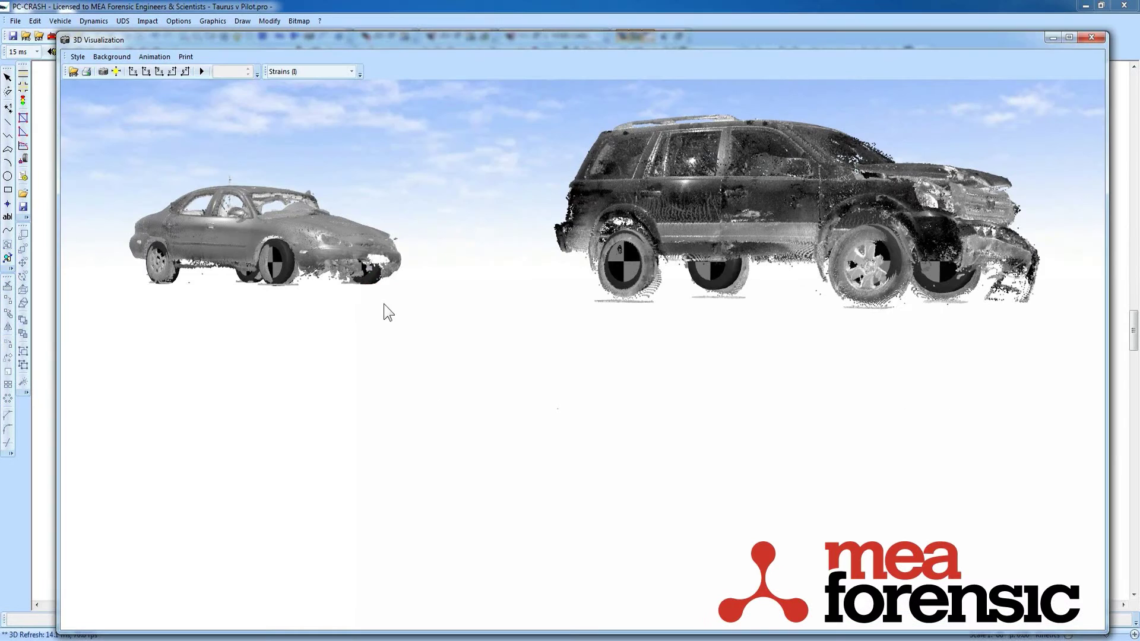
Orbit the 3D view around the raised cars, ending with a view from higher above.
{"action": "mouse_move", "coordinate": [410, 304]}
{"action": "left_mouse_down"}
{"action": "mouse_move", "coordinate": [396, 334]}
{"action": "mouse_move", "coordinate": [373, 339]}
{"action": "left_mouse_up"}
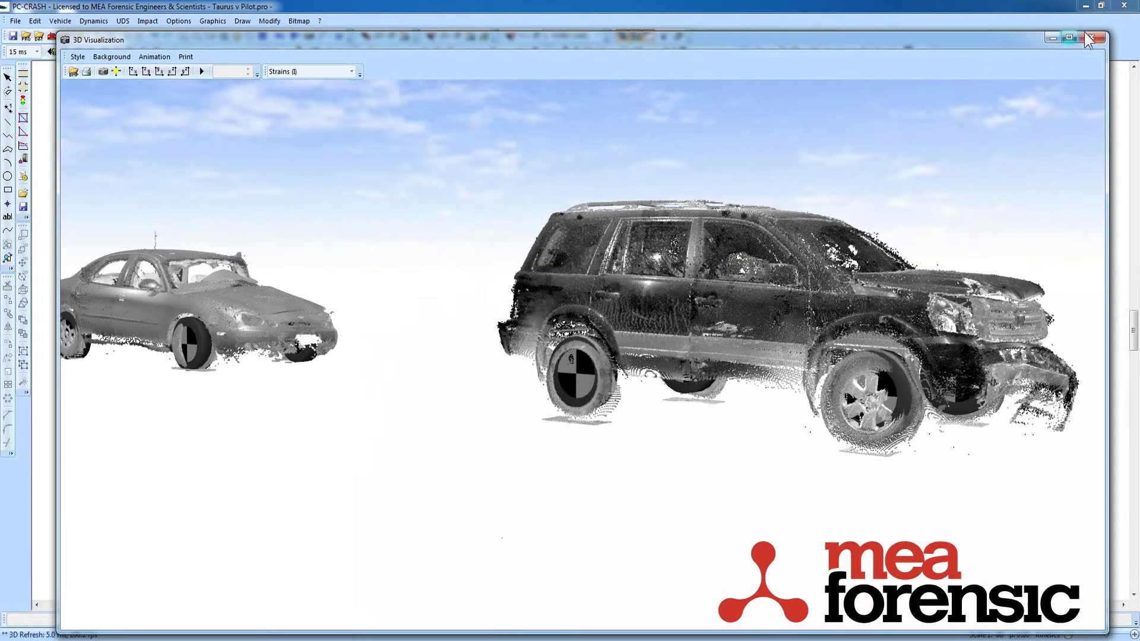
{"action": "mouse_move", "coordinate": [716, 262]}
{"action": "left_mouse_down"}
{"action": "mouse_move", "coordinate": [733, 338]}
{"action": "mouse_move", "coordinate": [653, 50]}
{"action": "left_mouse_up"}
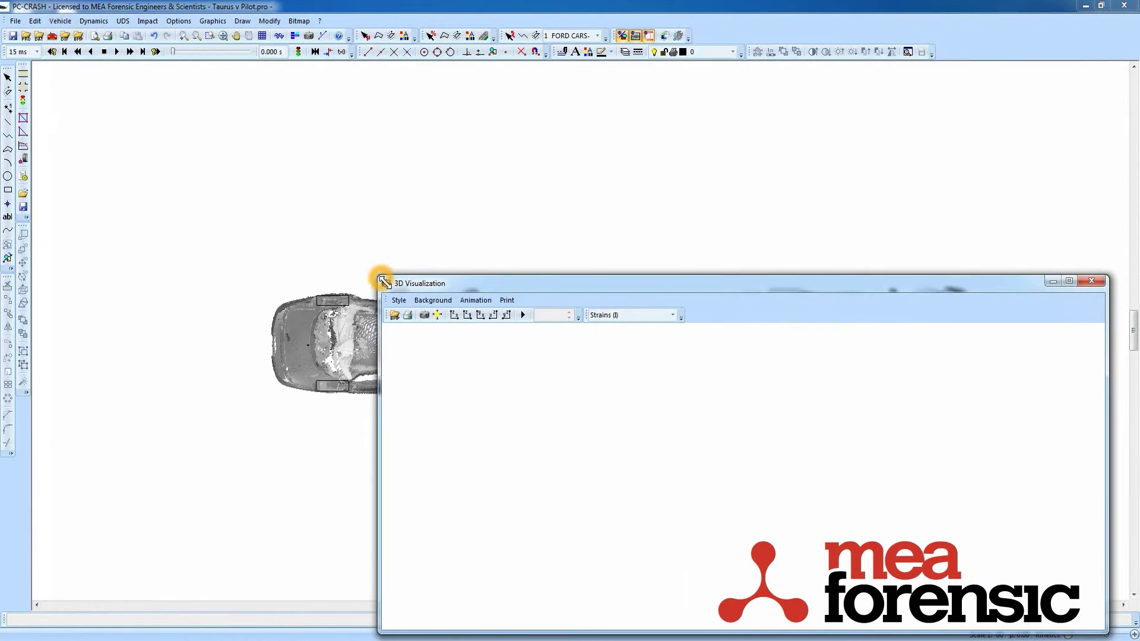
Move the shrunken 3D window aside, then move the Taurus up and rotate it about 70 degrees.
{"action": "mouse_move", "coordinate": [60, 37]}
{"action": "left_mouse_down"}
{"action": "mouse_move", "coordinate": [489, 256]}
{"action": "mouse_move", "coordinate": [497, 101]}
{"action": "left_mouse_up"}
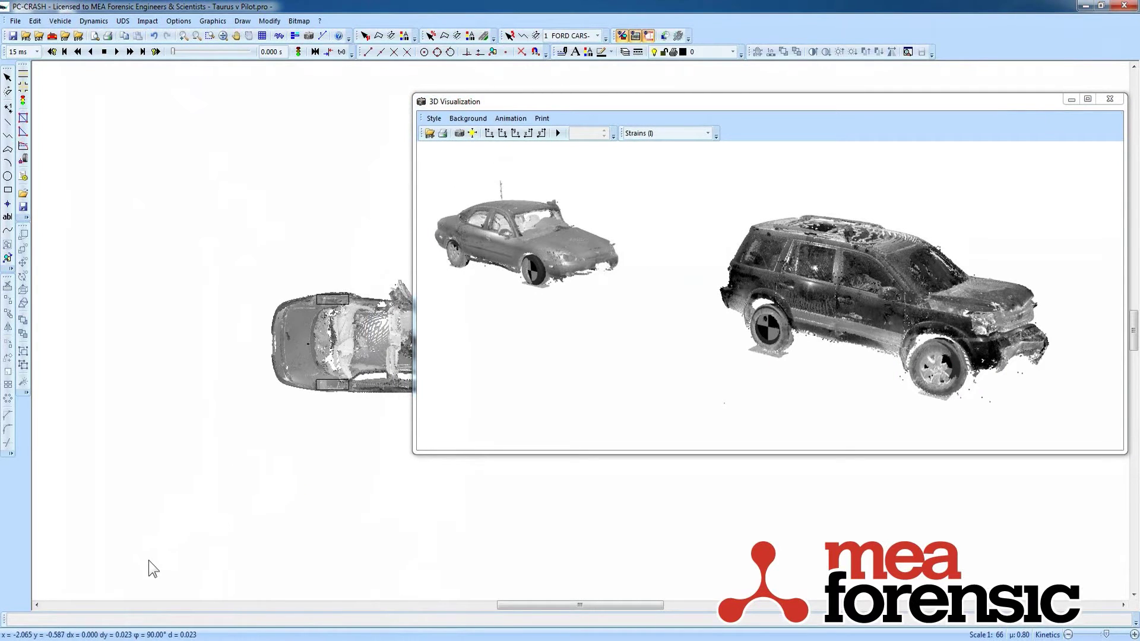
{"action": "scroll", "coordinate": [107, 535], "scroll_direction": "down", "scroll_amount": 2}
{"action": "scroll", "coordinate": [161, 496], "scroll_direction": "down", "scroll_amount": 3}
{"action": "scroll", "coordinate": [313, 514], "scroll_direction": "up", "scroll_amount": 2}
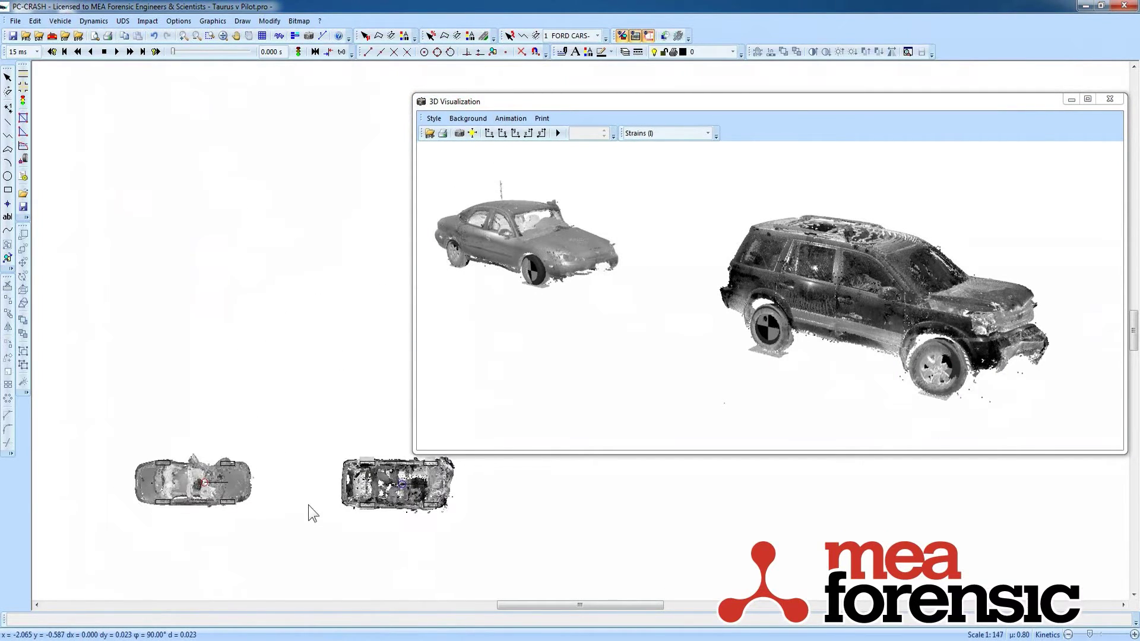
{"action": "scroll", "coordinate": [312, 499], "scroll_direction": "up", "scroll_amount": 2}
{"action": "left_click", "coordinate": [279, 36]}
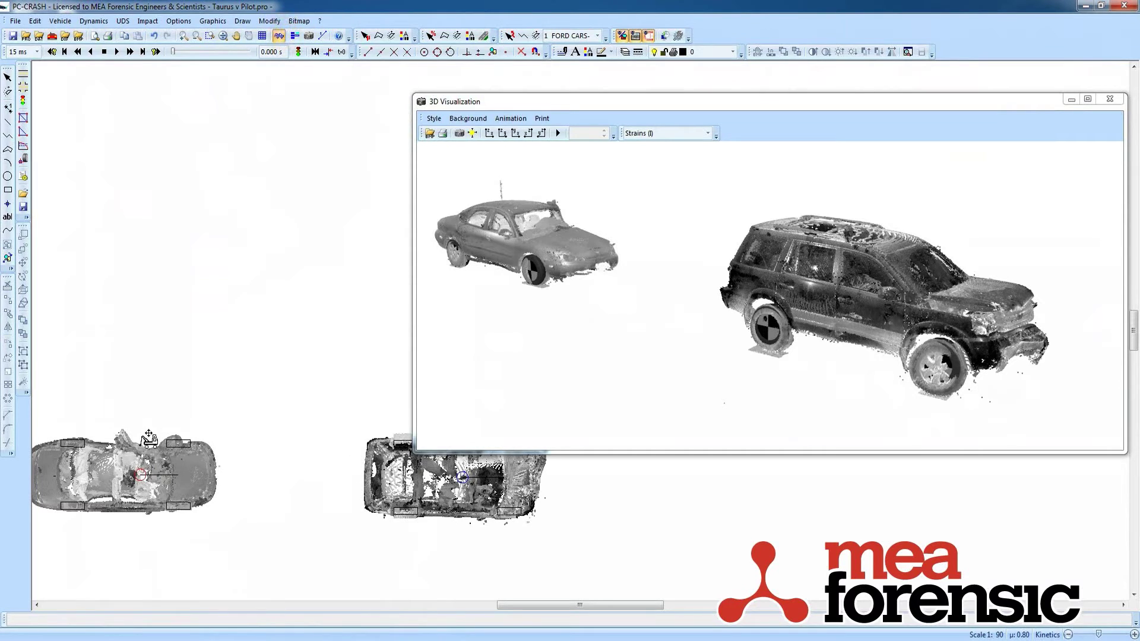
{"action": "left_click_drag", "start_coordinate": [149, 439], "coordinate": [143, 406]}
{"action": "right_click_drag", "start_coordinate": [142, 405], "coordinate": [357, 482]}
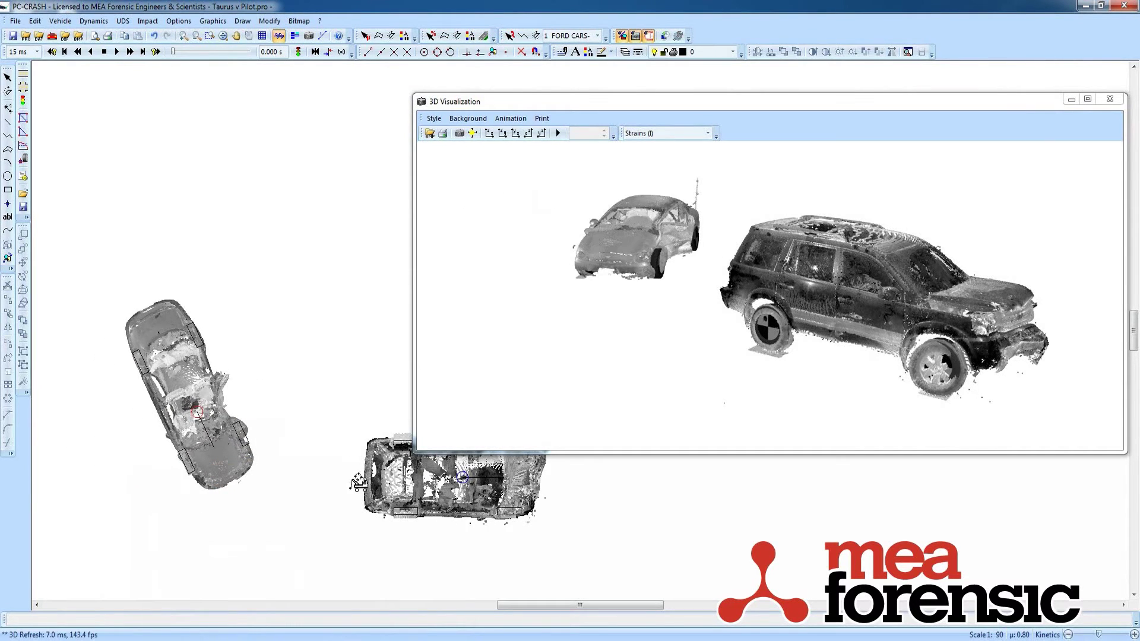
Rotate the Honda and push it against the Taurus into the impact pose.
{"action": "right_click_drag", "start_coordinate": [522, 488], "coordinate": [508, 526]}
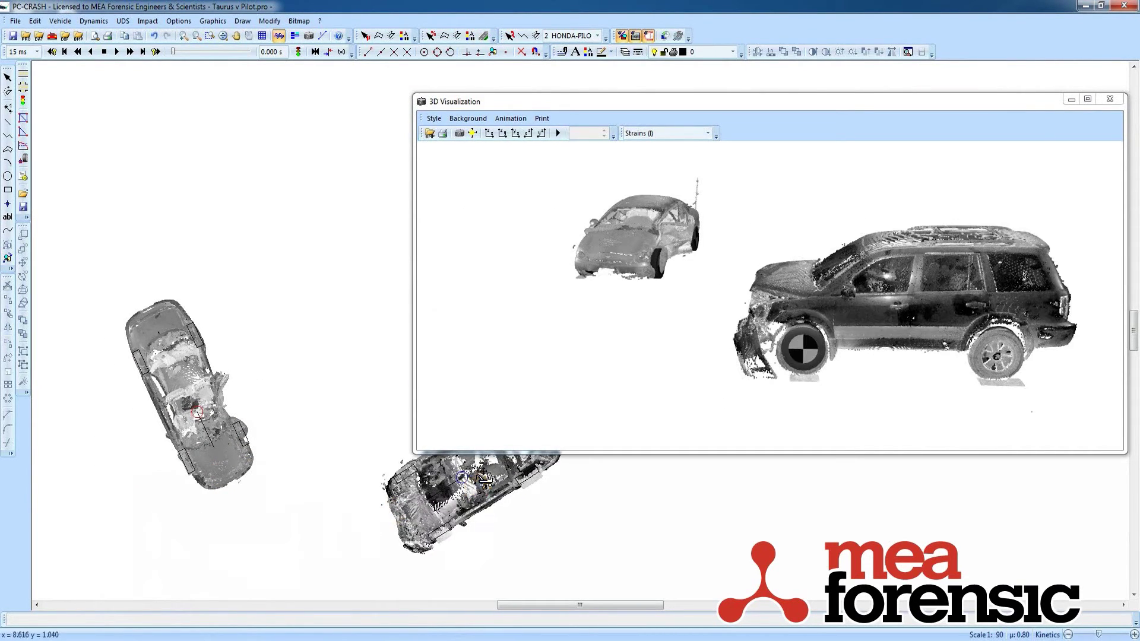
{"action": "mouse_move", "coordinate": [503, 485]}
{"action": "left_mouse_down"}
{"action": "mouse_move", "coordinate": [347, 350]}
{"action": "mouse_move", "coordinate": [292, 356]}
{"action": "left_mouse_up"}
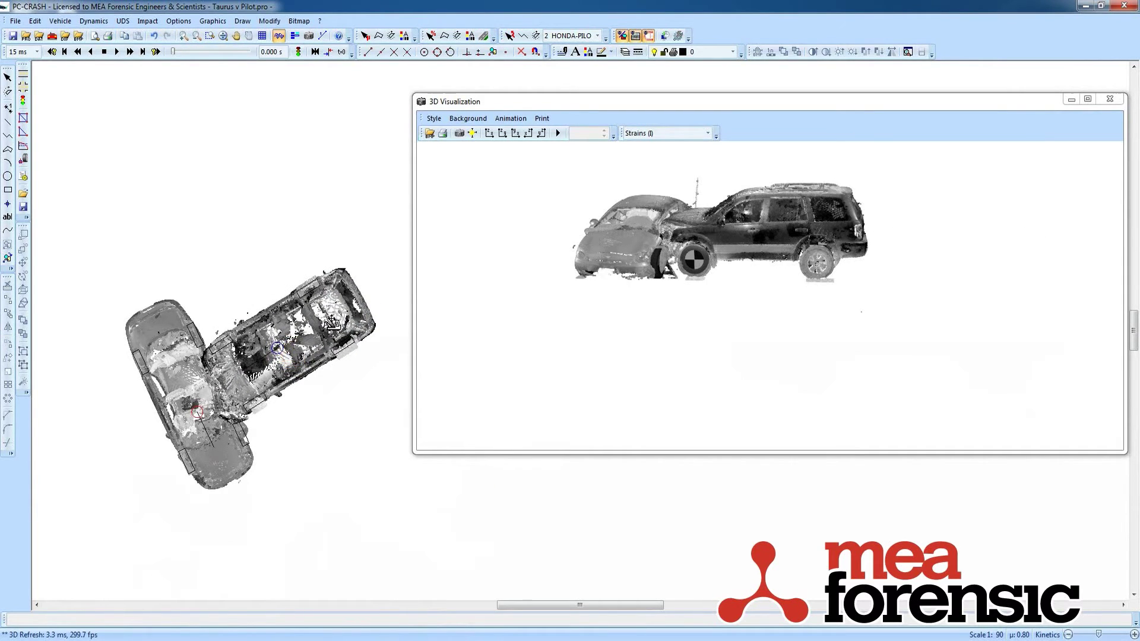
{"action": "right_click_drag", "start_coordinate": [337, 318], "coordinate": [340, 312]}
{"action": "scroll", "coordinate": [682, 247], "scroll_direction": "up", "scroll_amount": 2}
{"action": "left_click", "coordinate": [683, 247]}
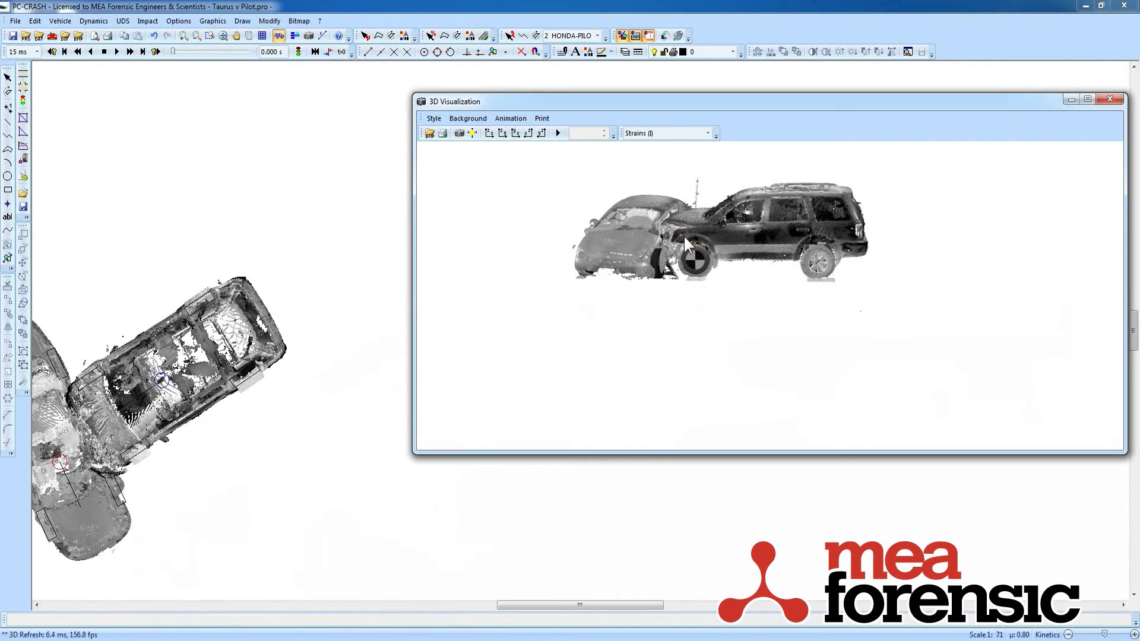
{"action": "scroll", "coordinate": [627, 209], "scroll_direction": "up", "scroll_amount": 3}
{"action": "scroll", "coordinate": [627, 209], "scroll_direction": "up", "scroll_amount": 2}
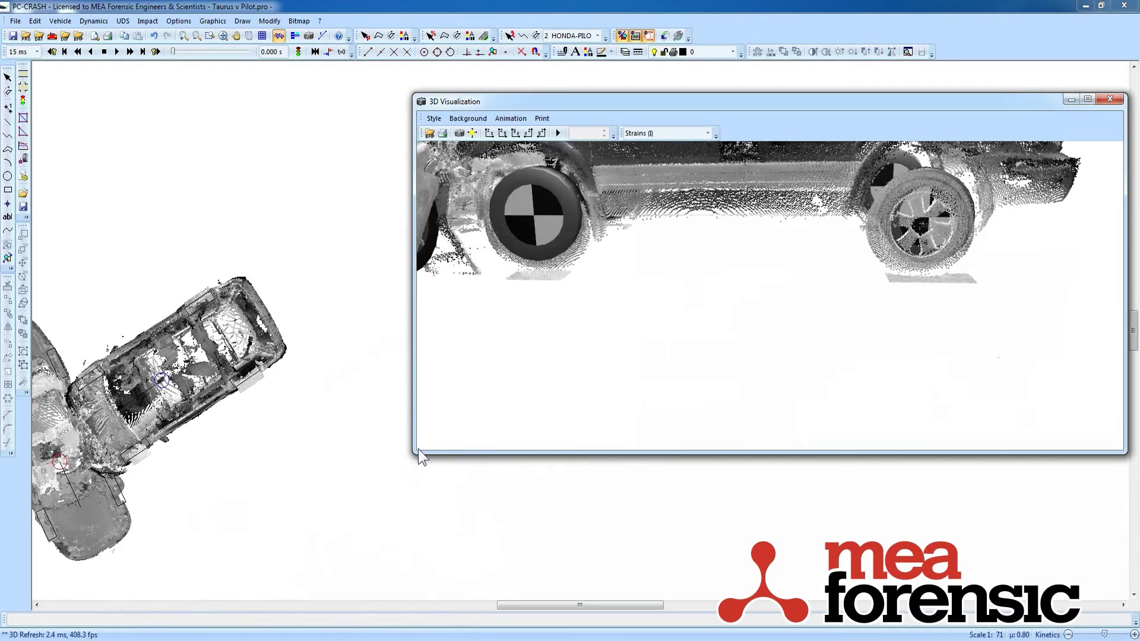
Enlarge the 3D window, tilt the view higher, and make the Taurus, then the Pilot, current.
{"action": "left_click_drag", "start_coordinate": [416, 455], "coordinate": [377, 597]}
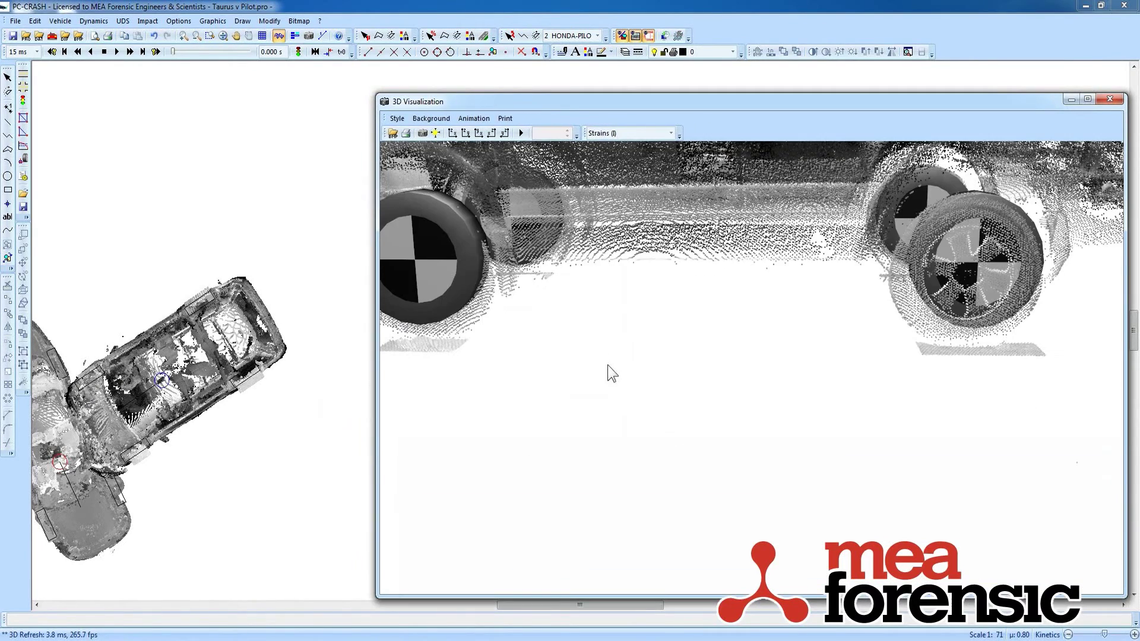
{"action": "scroll", "coordinate": [613, 374], "scroll_direction": "down", "scroll_amount": 3}
{"action": "scroll", "coordinate": [599, 255], "scroll_direction": "up", "scroll_amount": 2}
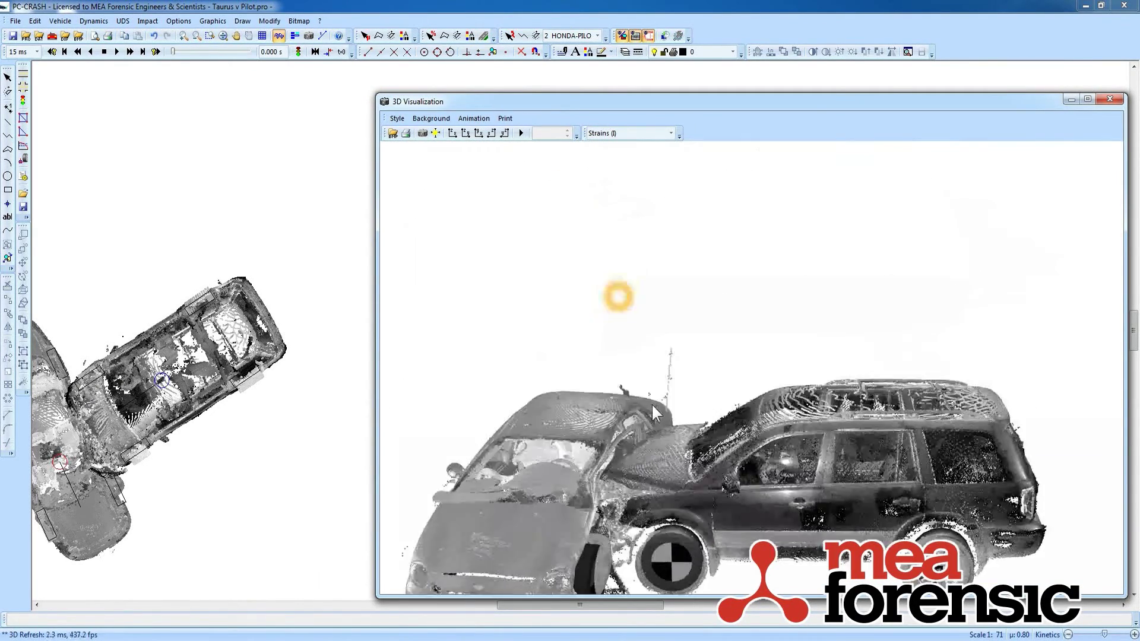
{"action": "mouse_move", "coordinate": [615, 298]}
{"action": "left_mouse_down"}
{"action": "mouse_move", "coordinate": [670, 420]}
{"action": "mouse_move", "coordinate": [630, 199]}
{"action": "left_mouse_up"}
{"action": "scroll", "coordinate": [641, 289], "scroll_direction": "up", "scroll_amount": 1}
{"action": "scroll", "coordinate": [642, 290], "scroll_direction": "up", "scroll_amount": 1}
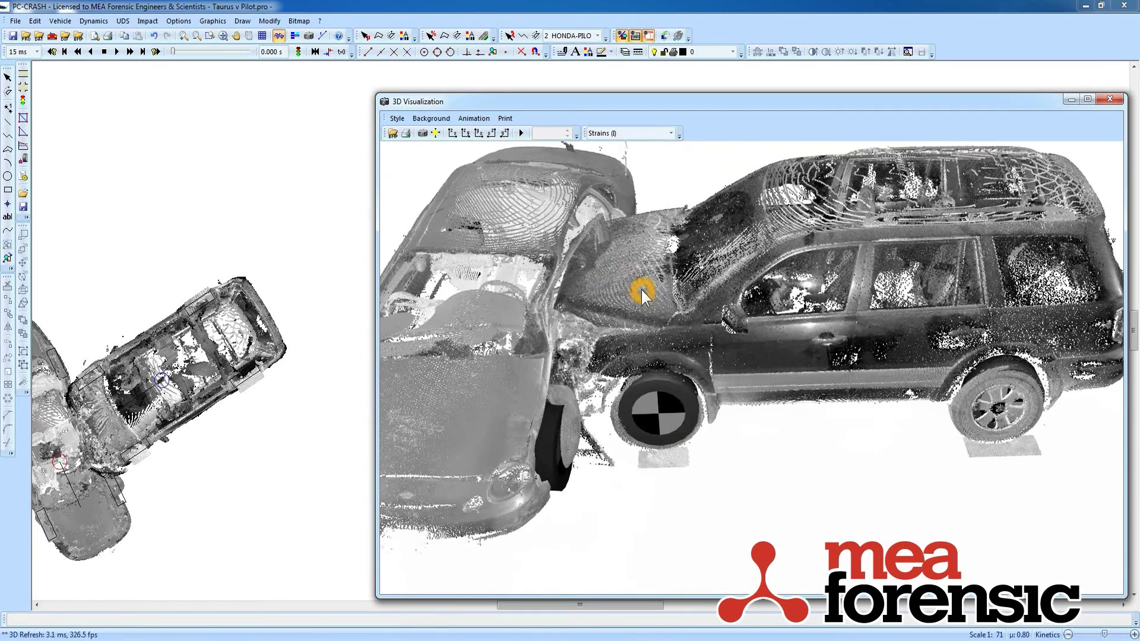
{"action": "scroll", "coordinate": [666, 302], "scroll_direction": "up", "scroll_amount": 1}
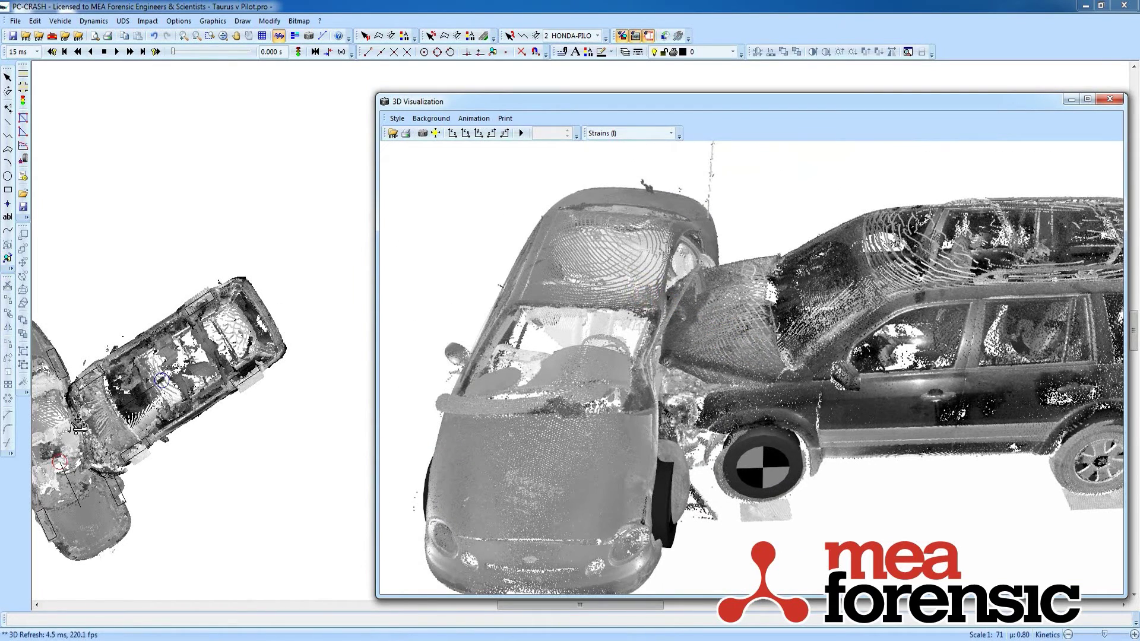
{"action": "left_click", "coordinate": [49, 474]}
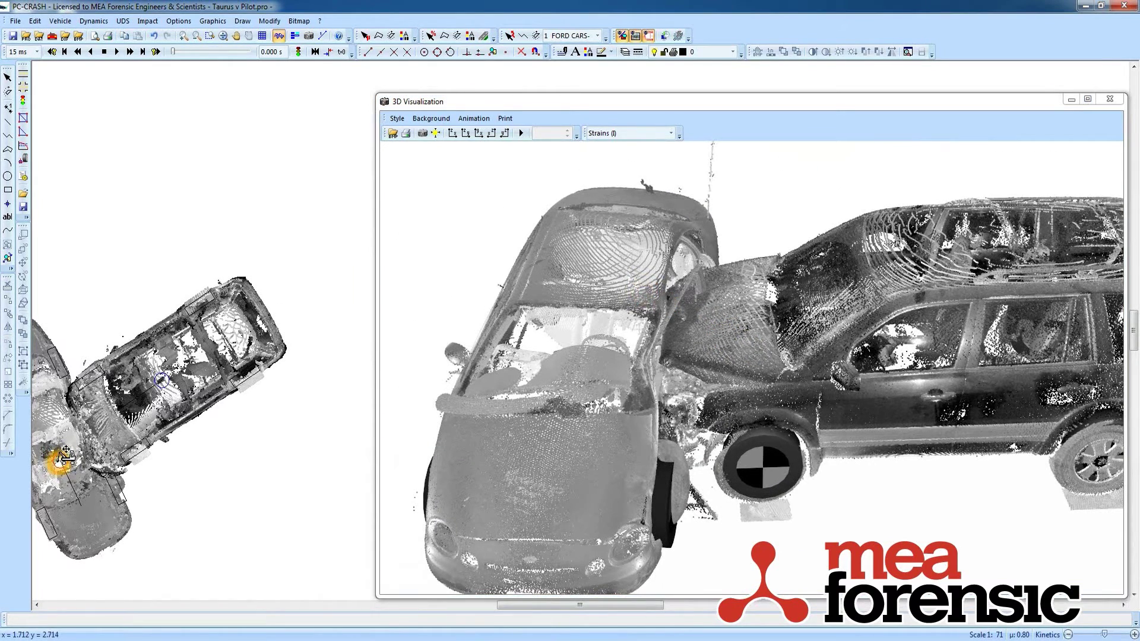
{"action": "left_click", "coordinate": [121, 431]}
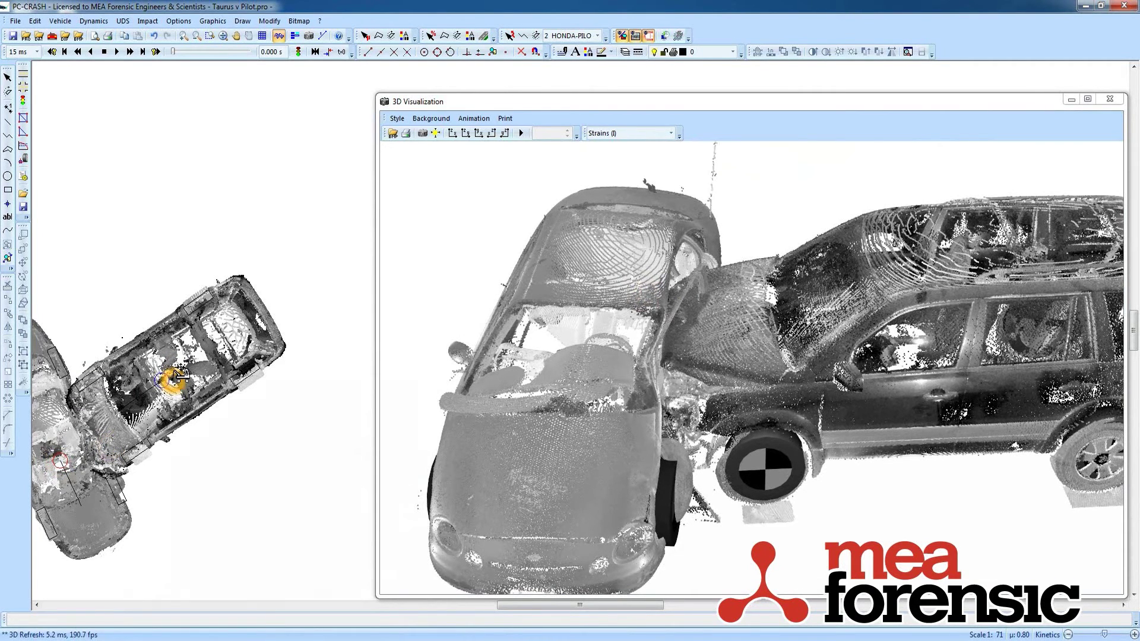